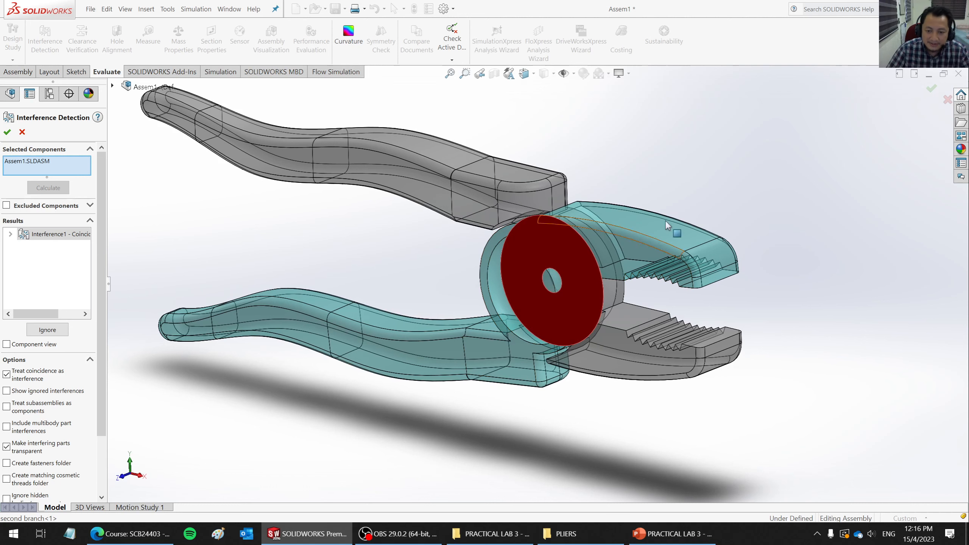
Close the interference detection of the pliers assembly and switch to the simulation tools
middle_drag(708, 179, 716, 188)
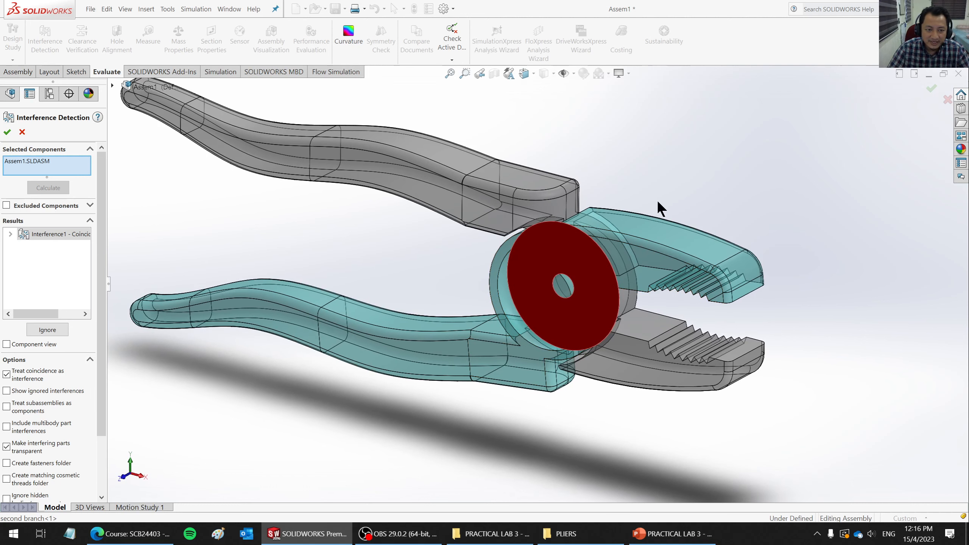
click(216, 79)
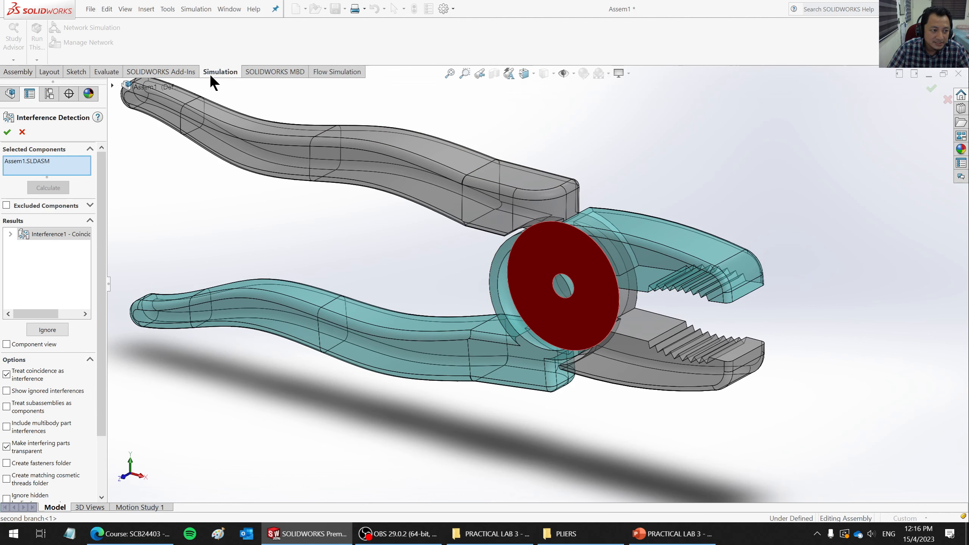
click(22, 132)
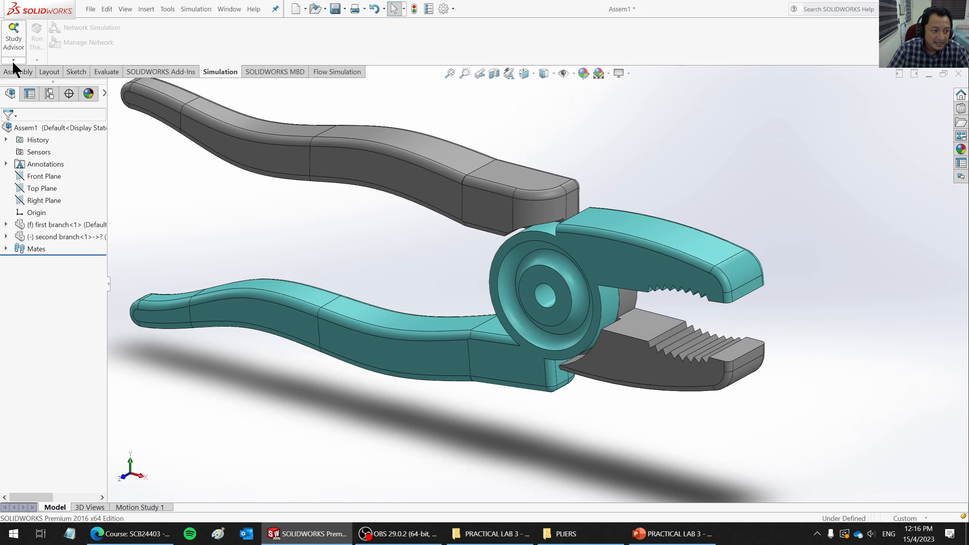
Create a new Static simulation study named Static 1
click(13, 60)
click(23, 84)
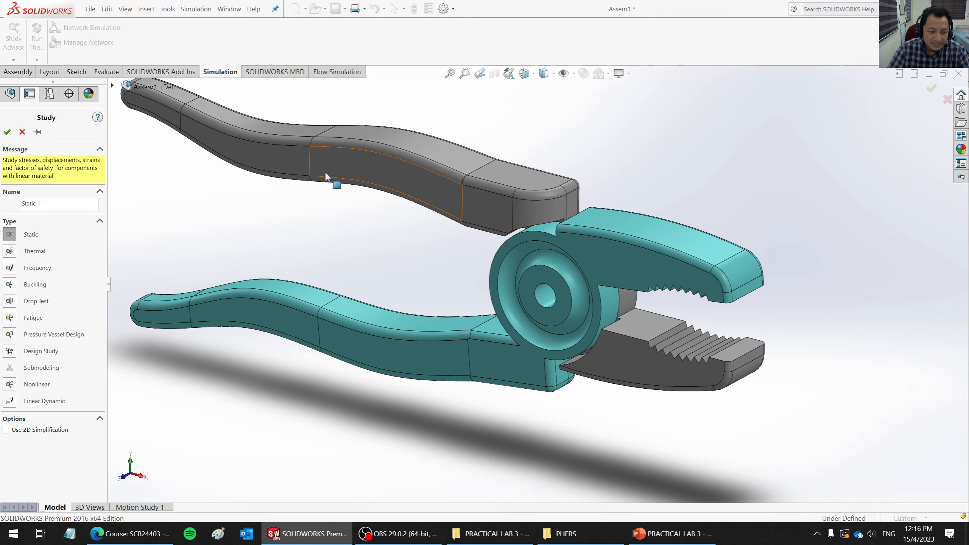
click(7, 132)
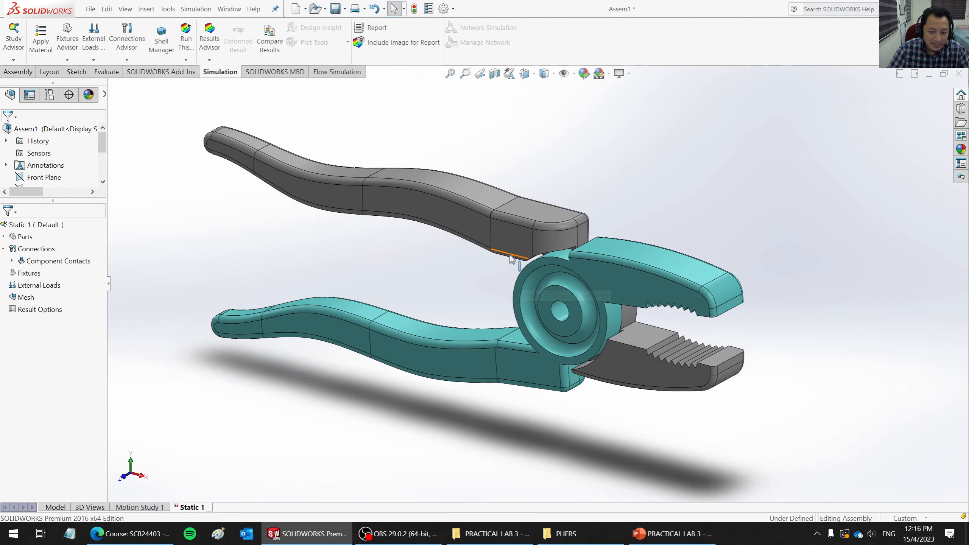
Delete the bonded global contact from the component contacts of the Static 1 study
click(12, 261)
click(56, 271)
scroll(557, 336, down, 4)
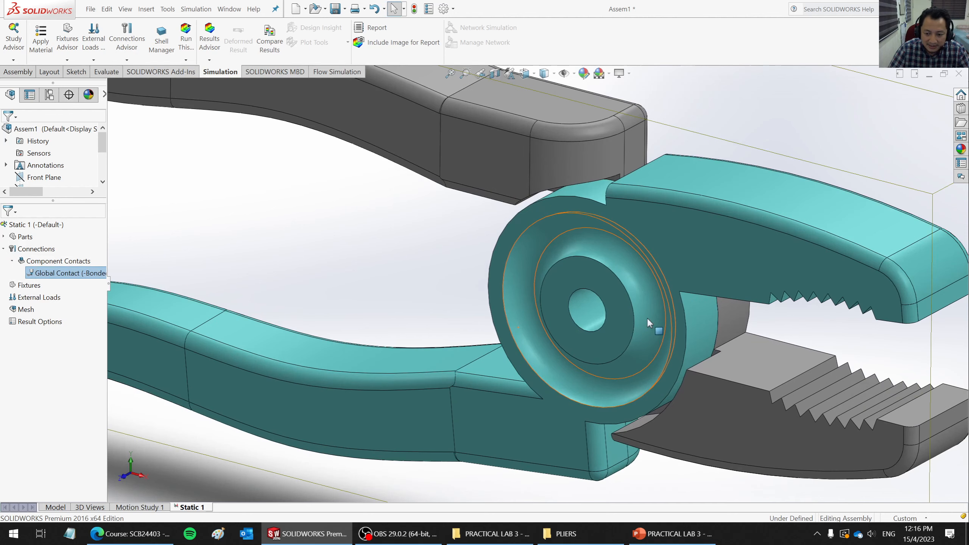
scroll(647, 318, up, 2)
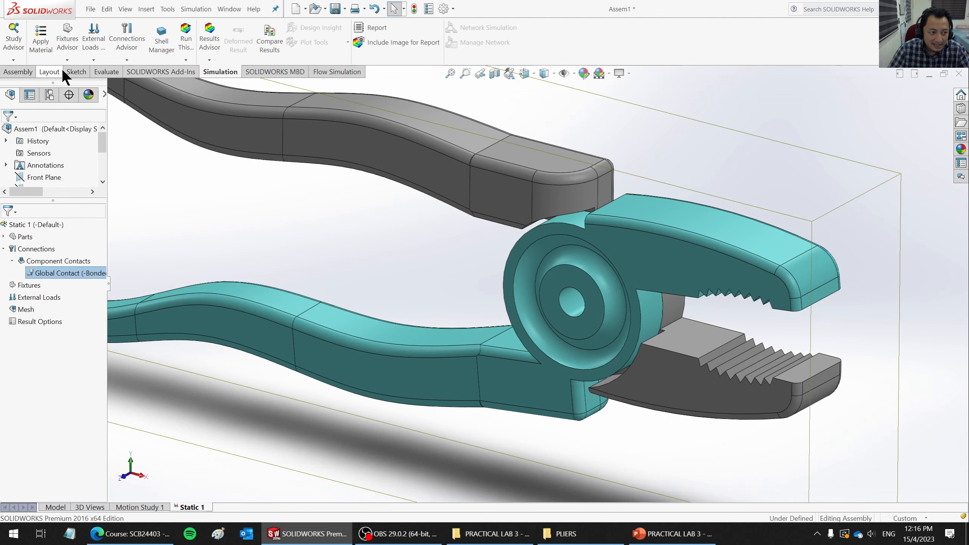
scroll(574, 284, up, 3)
middle_drag(565, 290, 576, 288)
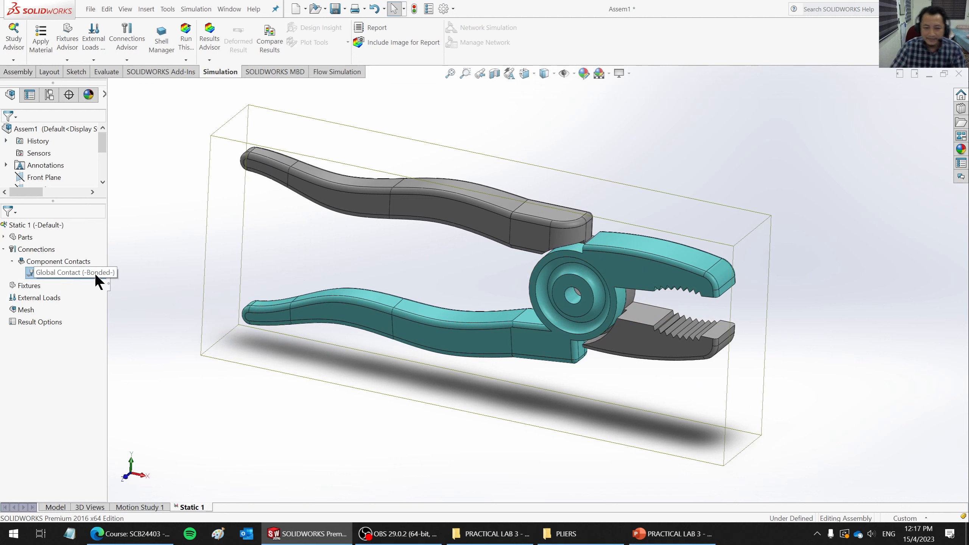
click(95, 273)
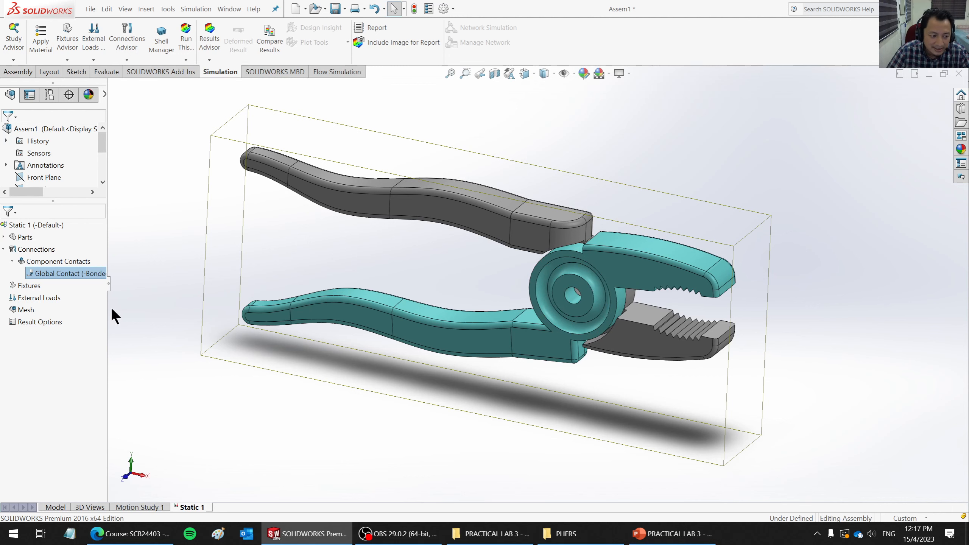
right_click(76, 272)
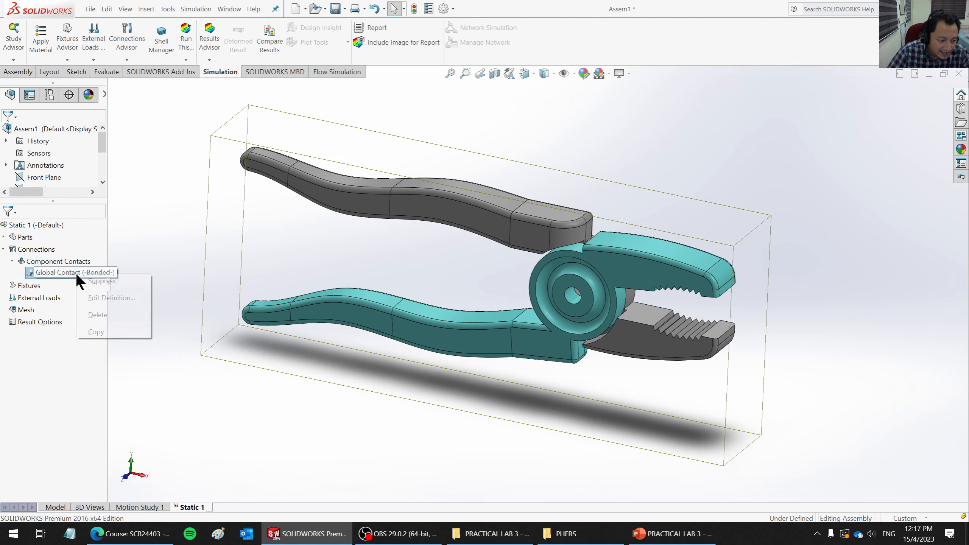
click(115, 313)
click(507, 291)
Start a Pin connector in the study's connections and assign the teal second branch's cylindrical pivot-hole face as its first face
middle_drag(722, 197, 572, 326)
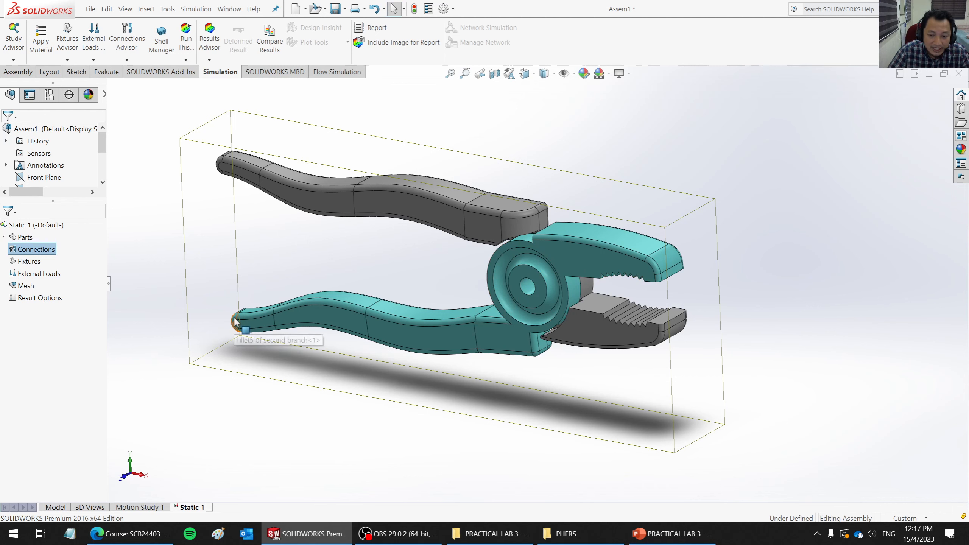
click(718, 128)
middle_drag(600, 235, 594, 241)
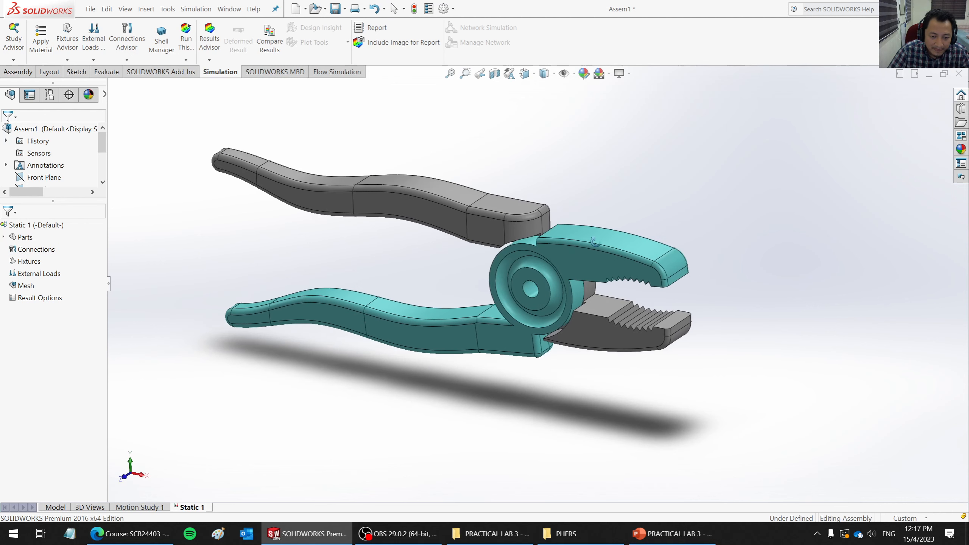
scroll(392, 200, down, 2)
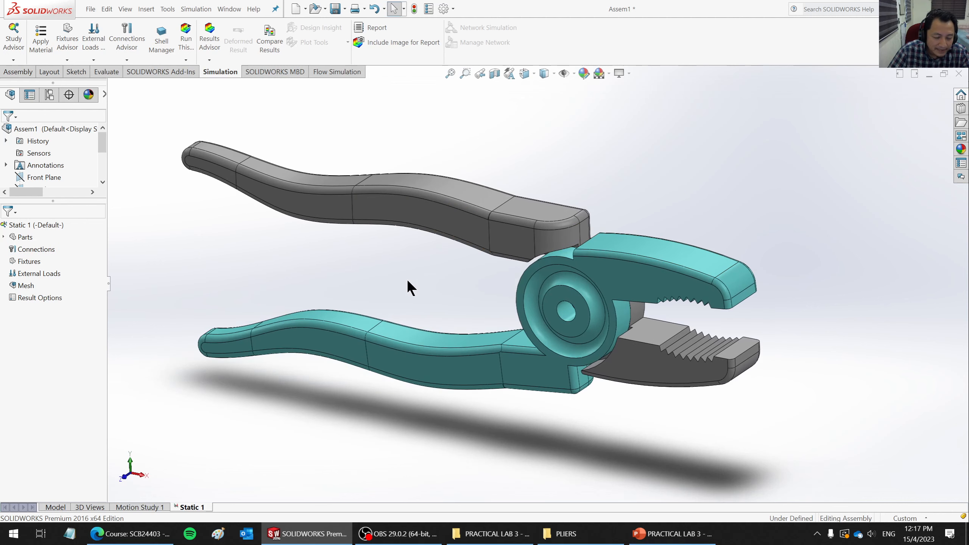
right_click(49, 251)
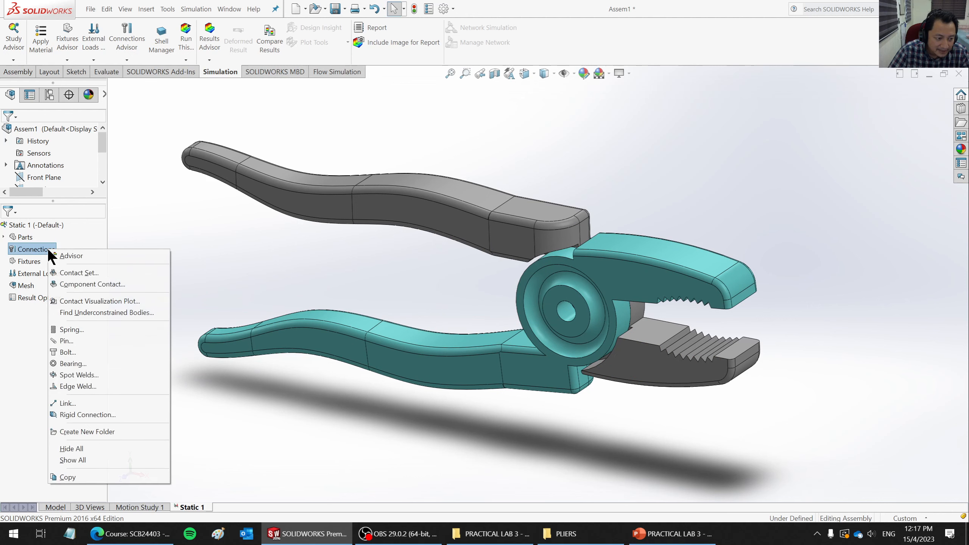
click(152, 239)
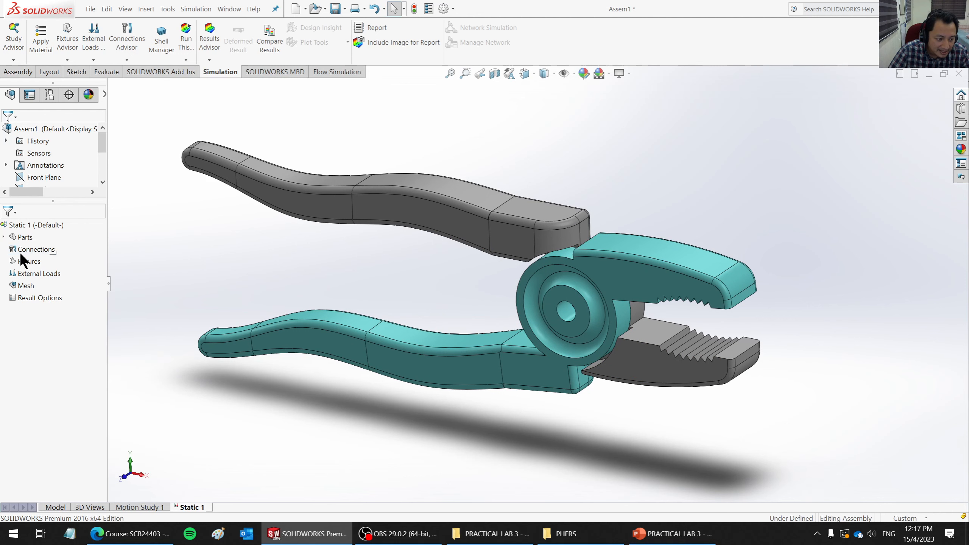
right_click(29, 246)
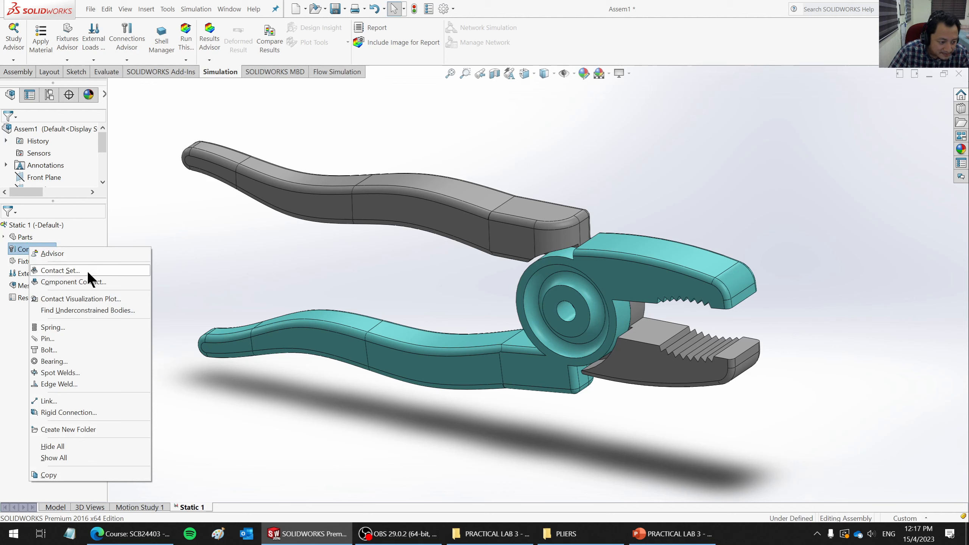
click(47, 338)
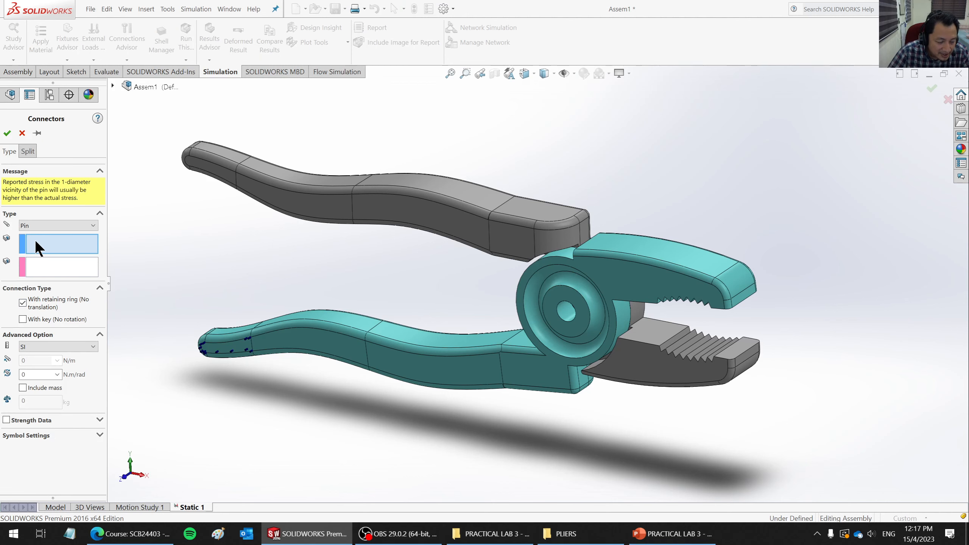
scroll(611, 305, down, 4)
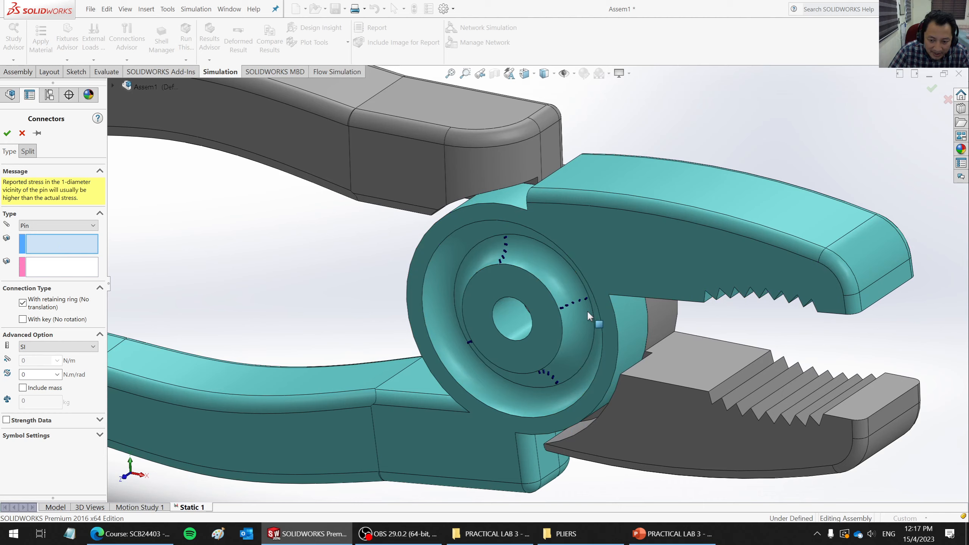
click(523, 324)
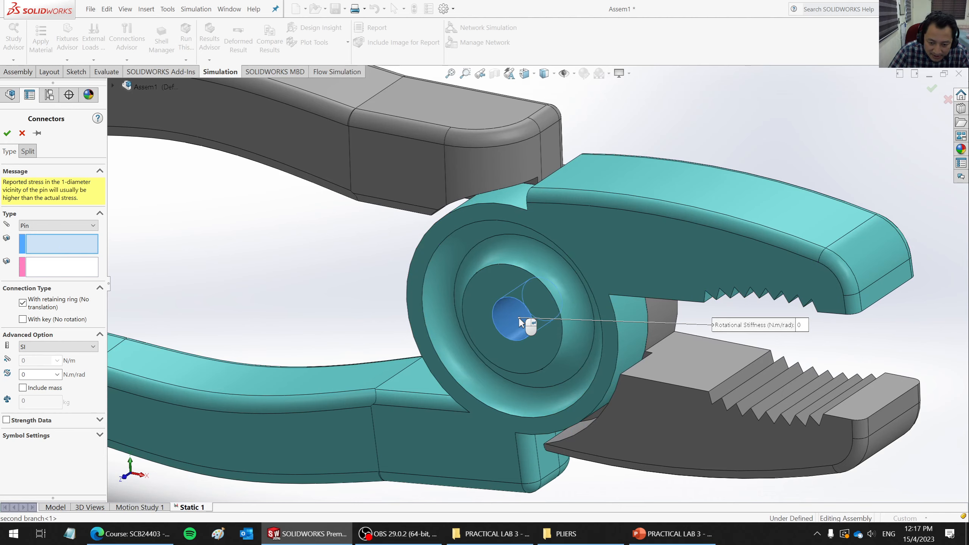
Assign the grey first branch's cylindrical pivot-hole face as the second face of the pin connector
click(56, 268)
scroll(712, 255, up, 5)
middle_drag(808, 254, 685, 383)
scroll(417, 263, down, 6)
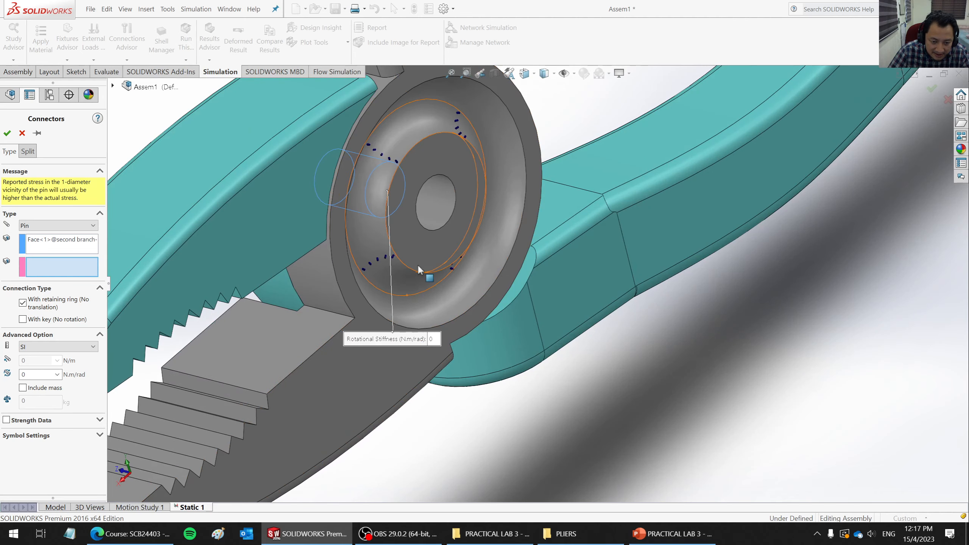
click(431, 194)
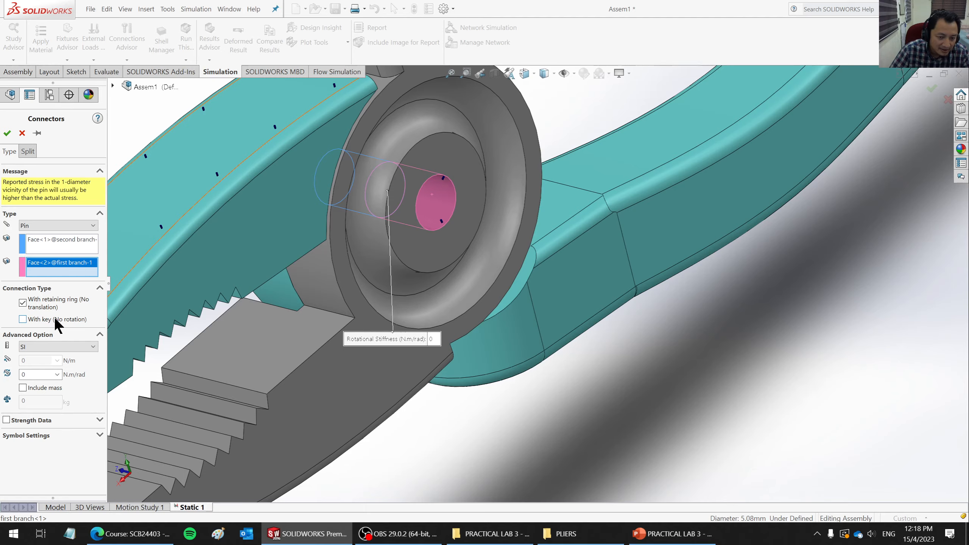
Review the pin connector's strength data options and accept the connector with retaining ring and without key
scroll(691, 446, up, 5)
middle_drag(690, 446, 736, 392)
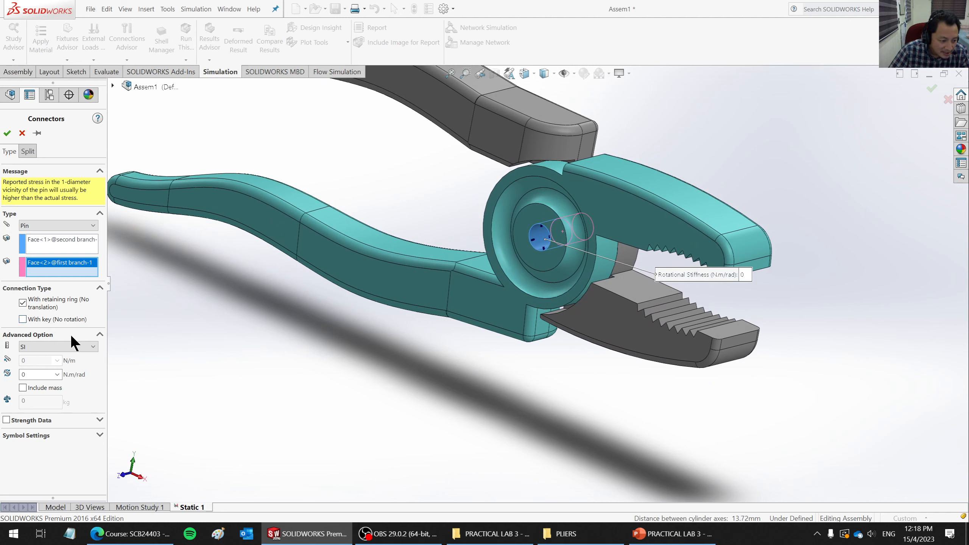
click(99, 419)
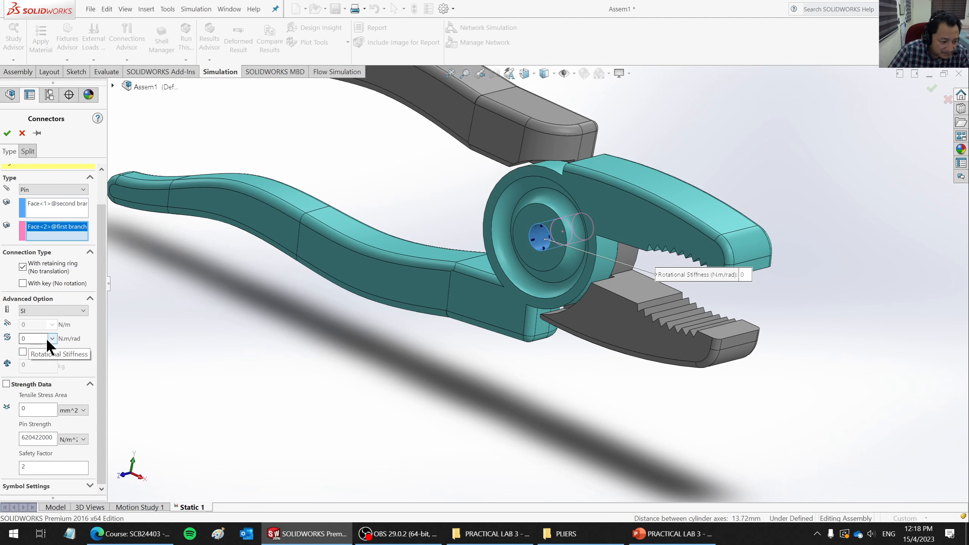
drag(101, 300, 109, 237)
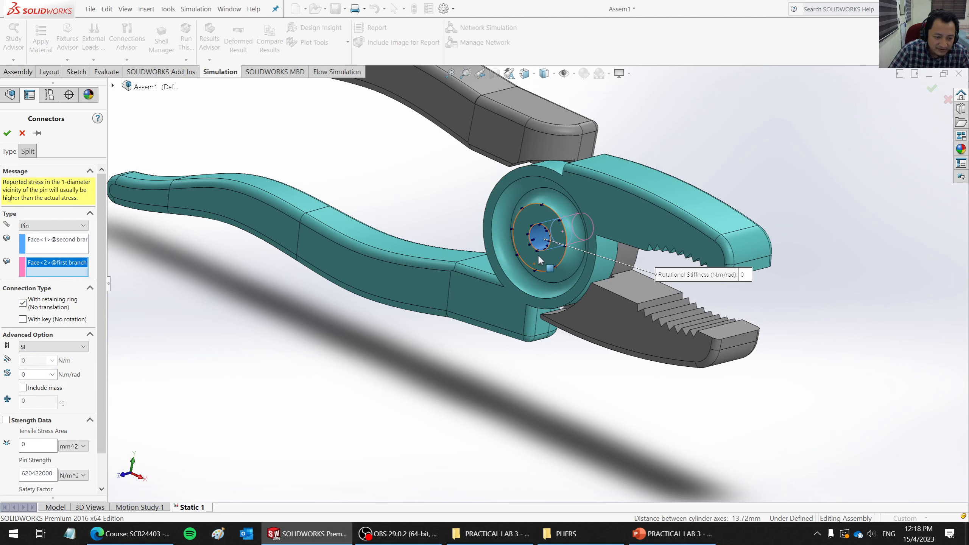
scroll(739, 274, up, 2)
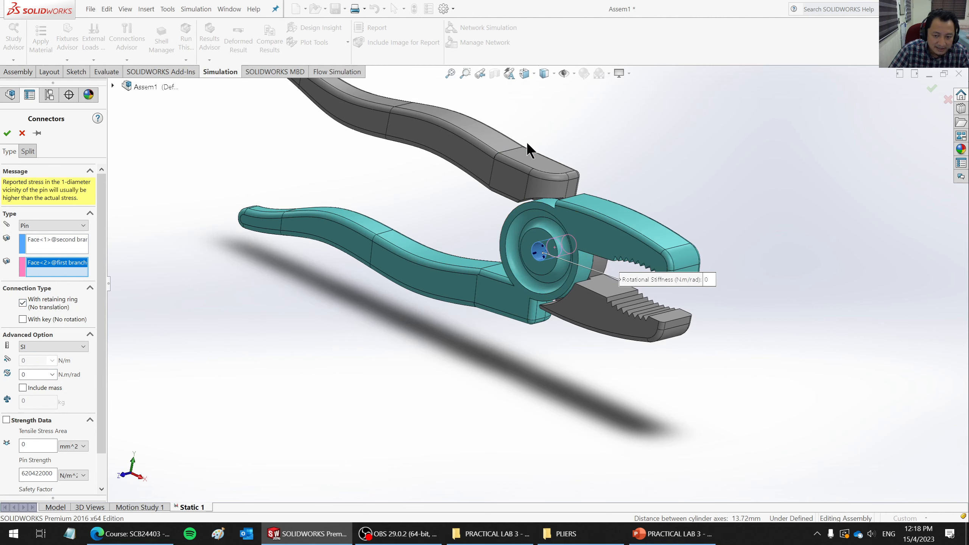
click(8, 134)
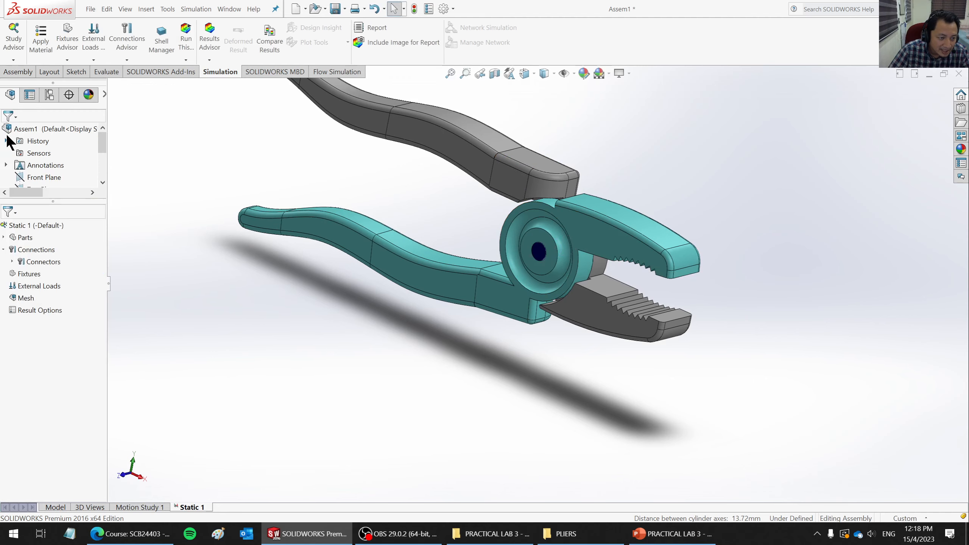
Inspect the pin connector at the pivot hole from both sides and its entry under the study's connectors
middle_drag(568, 333, 411, 336)
scroll(572, 252, down, 6)
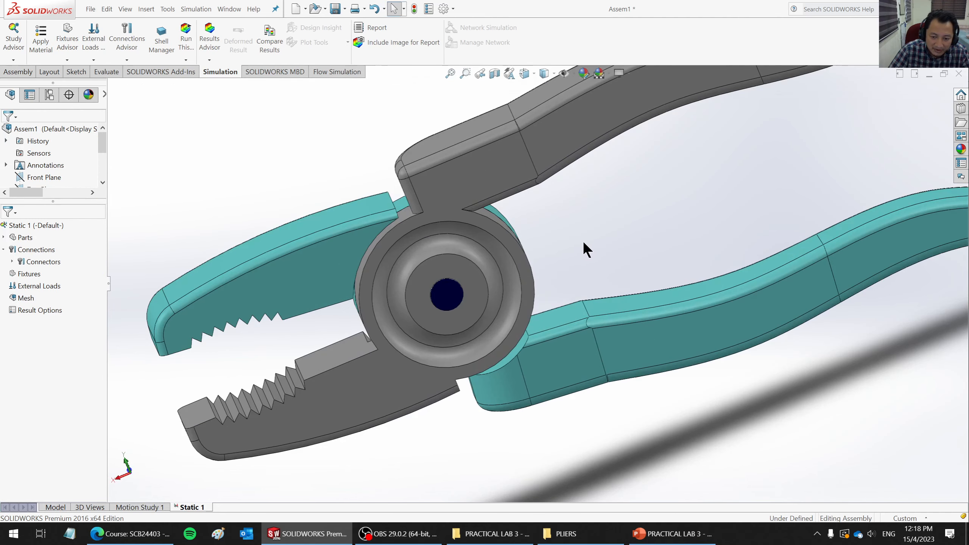
middle_drag(557, 264, 602, 250)
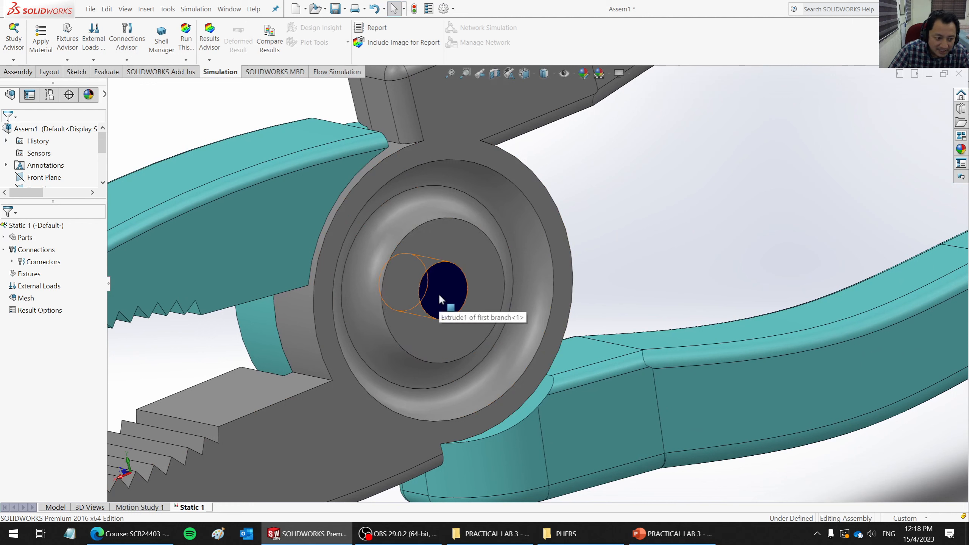
click(12, 261)
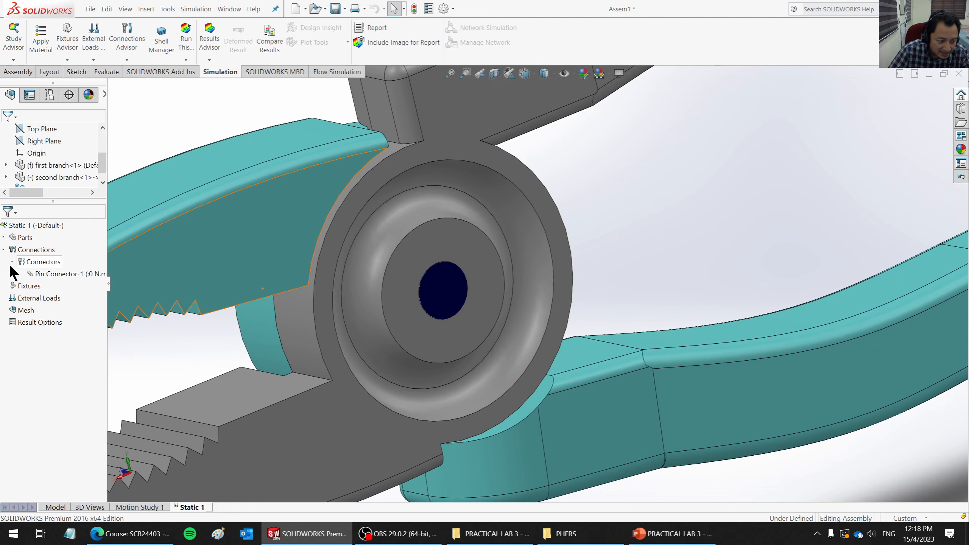
click(72, 273)
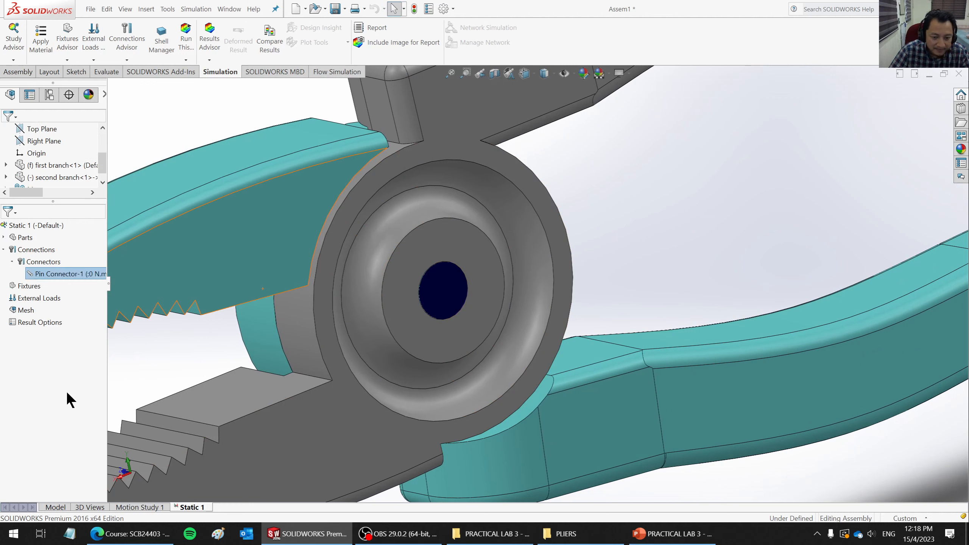
scroll(481, 275, up, 5)
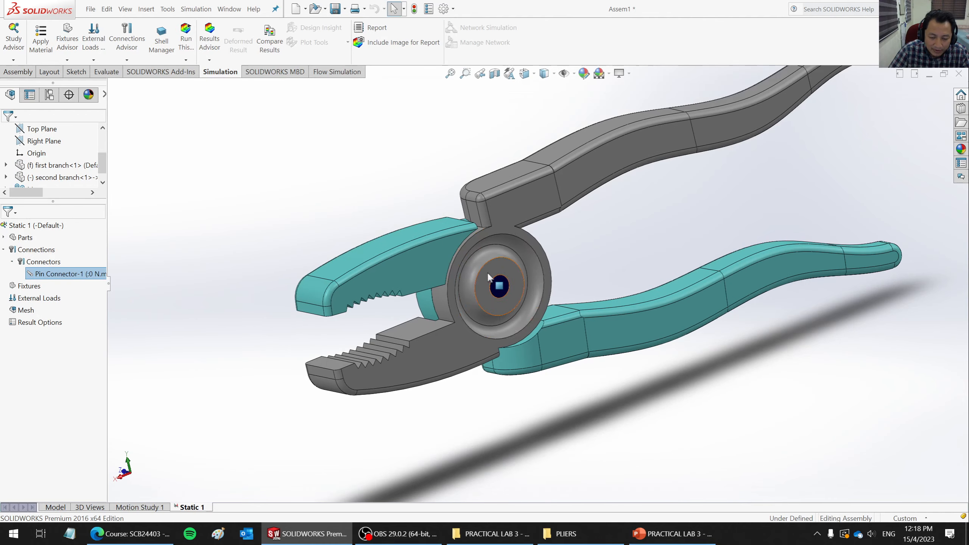
middle_drag(488, 274, 650, 205)
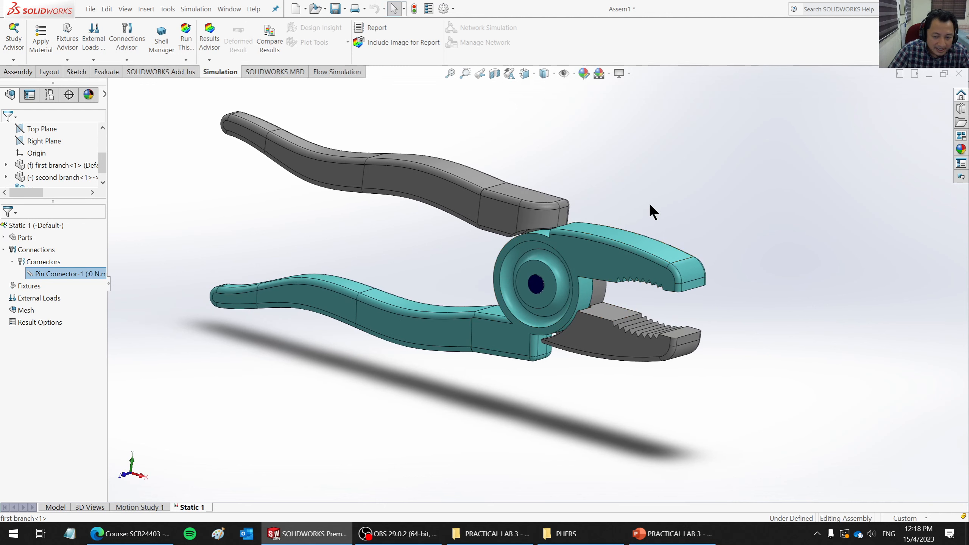
Start assigning a material to the first and second branch together and choose Malleable Cast Iron from the SOLIDWORKS Iron materials
click(3, 237)
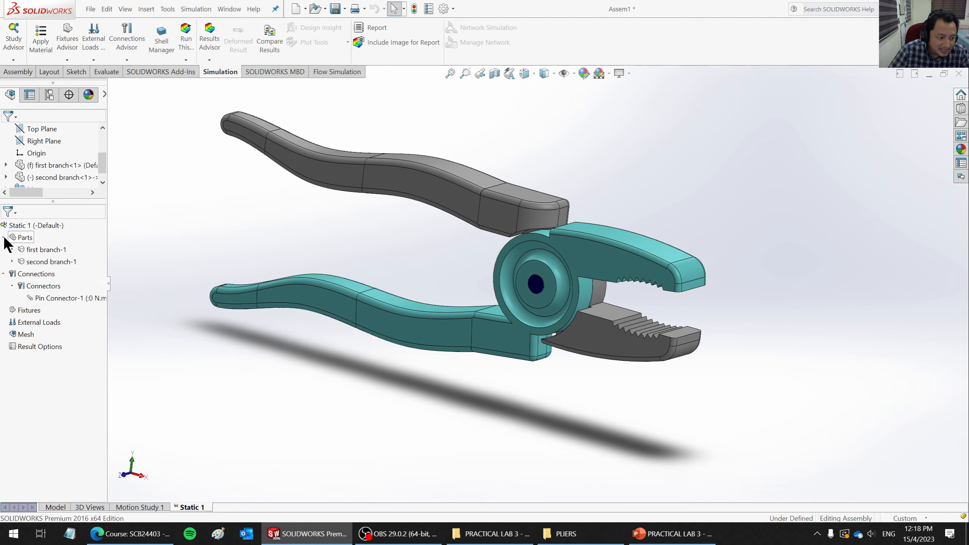
click(38, 251)
ctrl+click(45, 261)
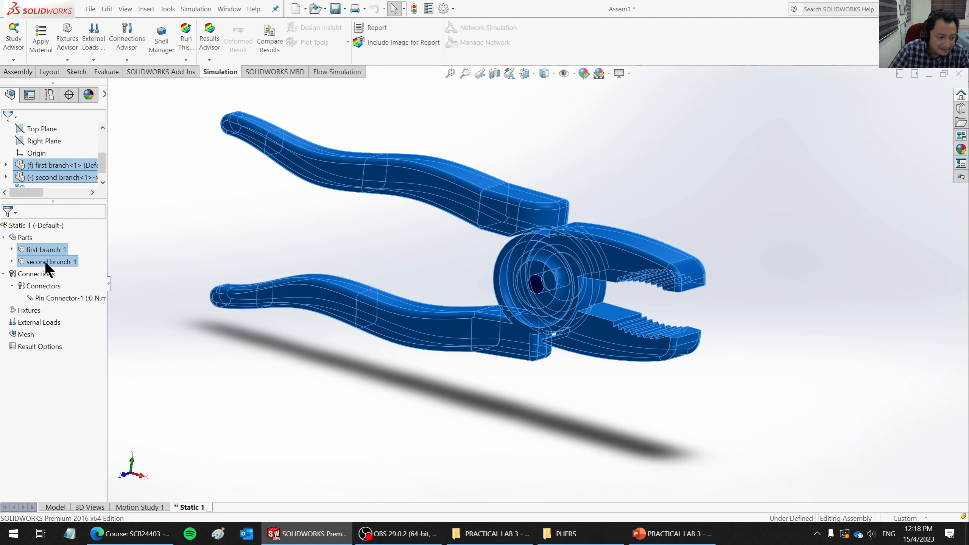
right_click(44, 261)
click(81, 268)
click(28, 40)
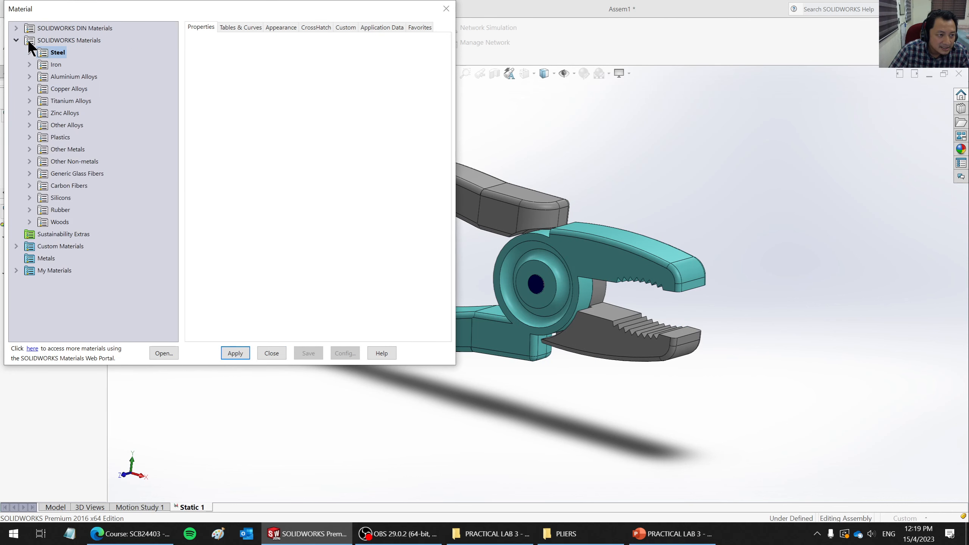
click(30, 64)
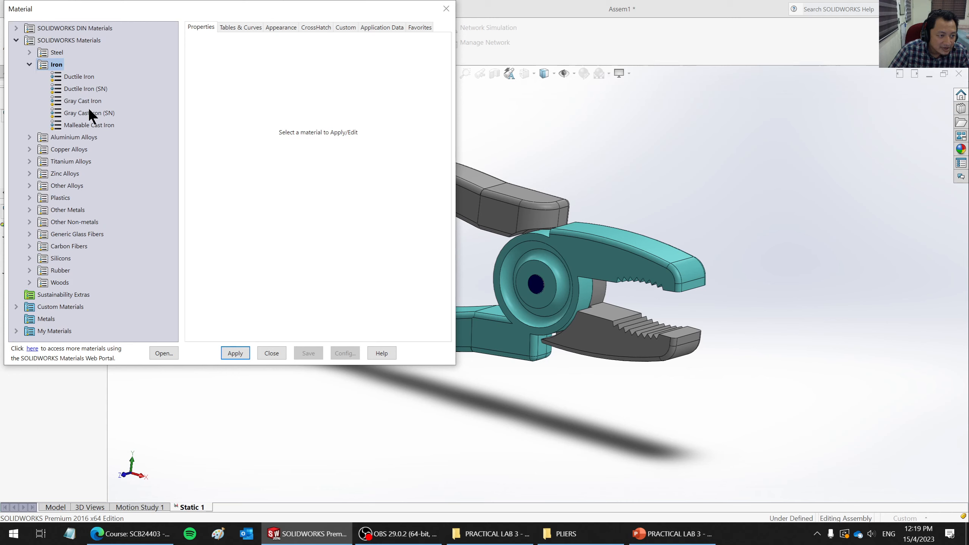
click(82, 125)
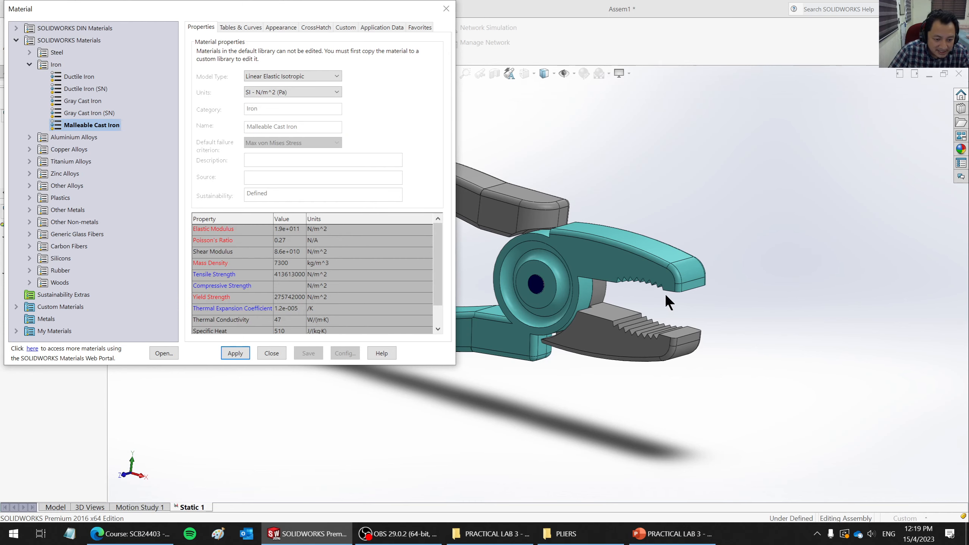
Capture a screen snip of the Malleable Cast Iron property table with its values and units
key(super+shift+s)
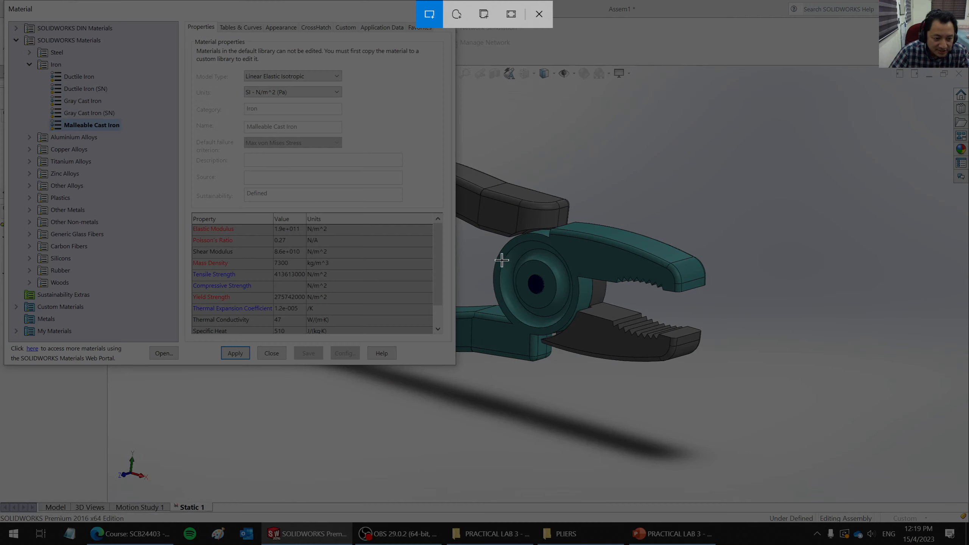
drag(189, 212, 333, 336)
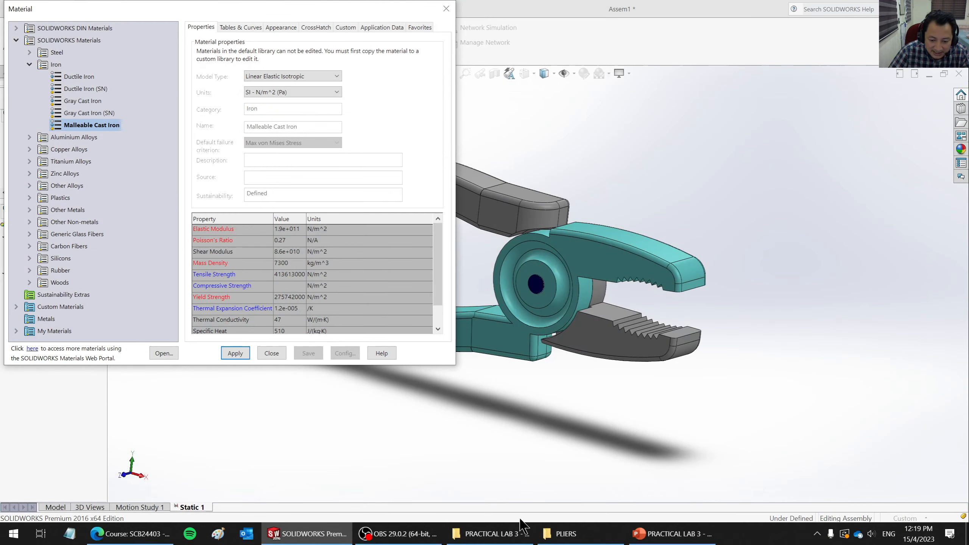
mouse_move(334, 537)
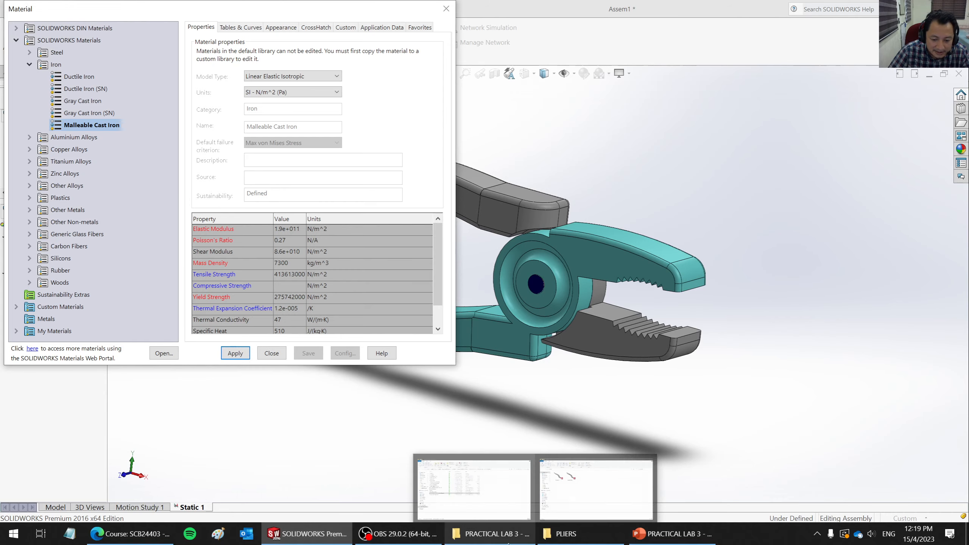
In the PRACTICAL LAB 3 PowerPoint presentation, add a blank slide after slide 28 and paste the property table into its upper-left corner
click(671, 534)
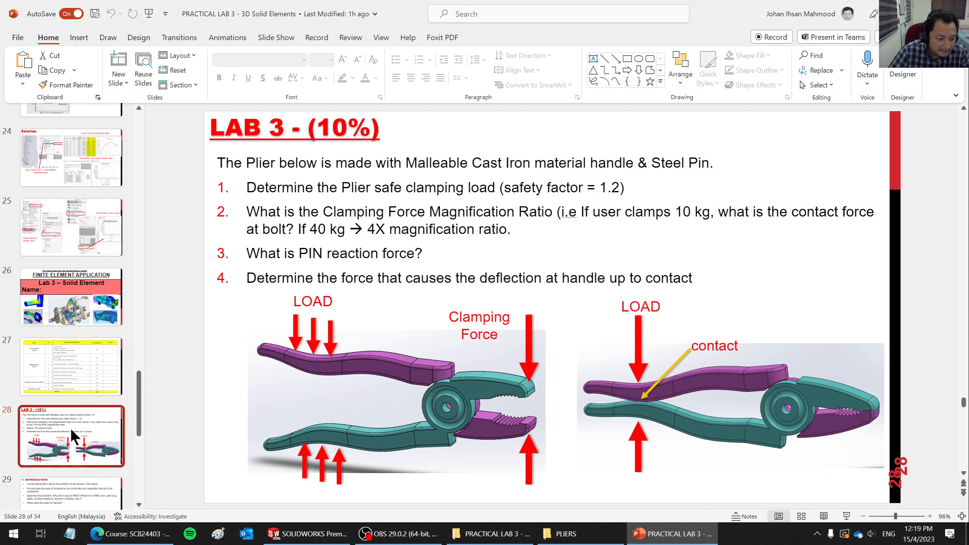
click(72, 473)
click(116, 81)
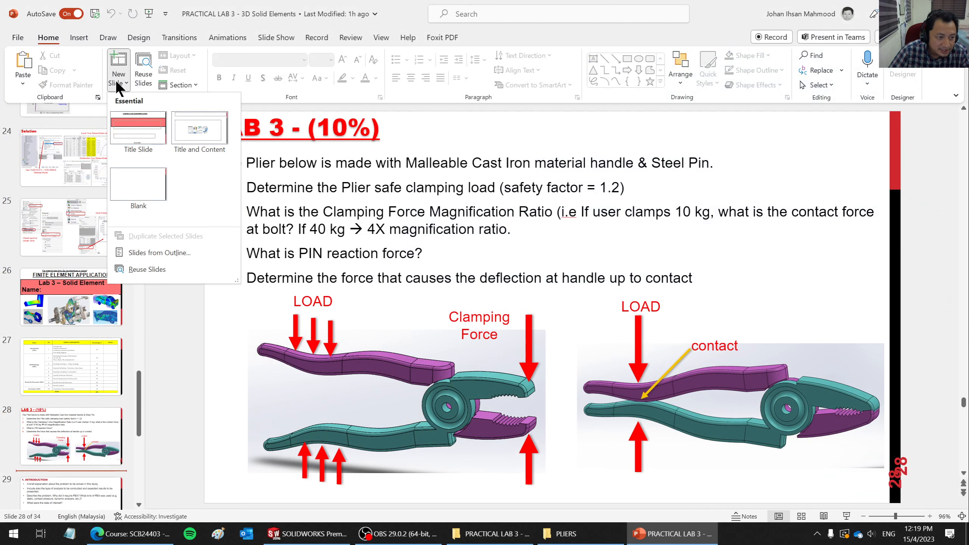
click(126, 188)
key(ctrl+v)
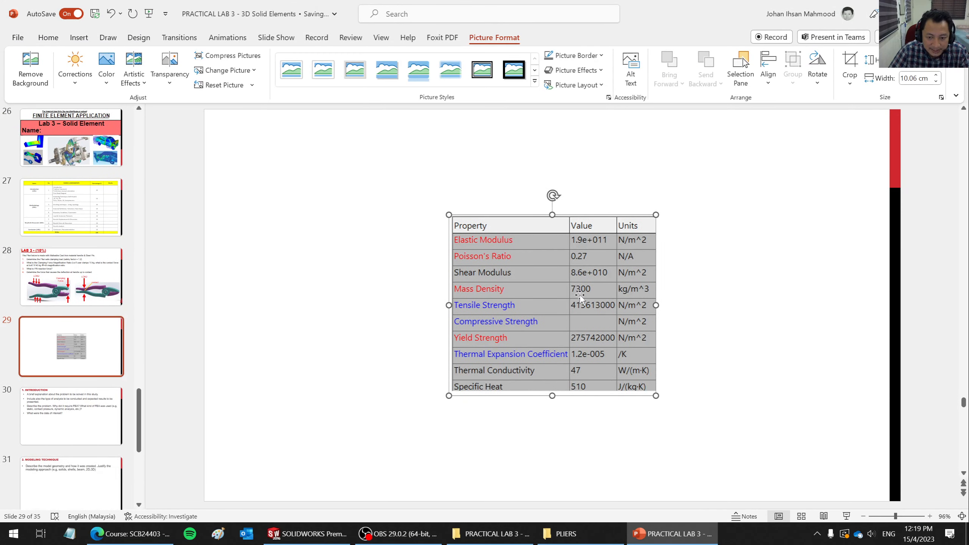
drag(561, 287, 327, 194)
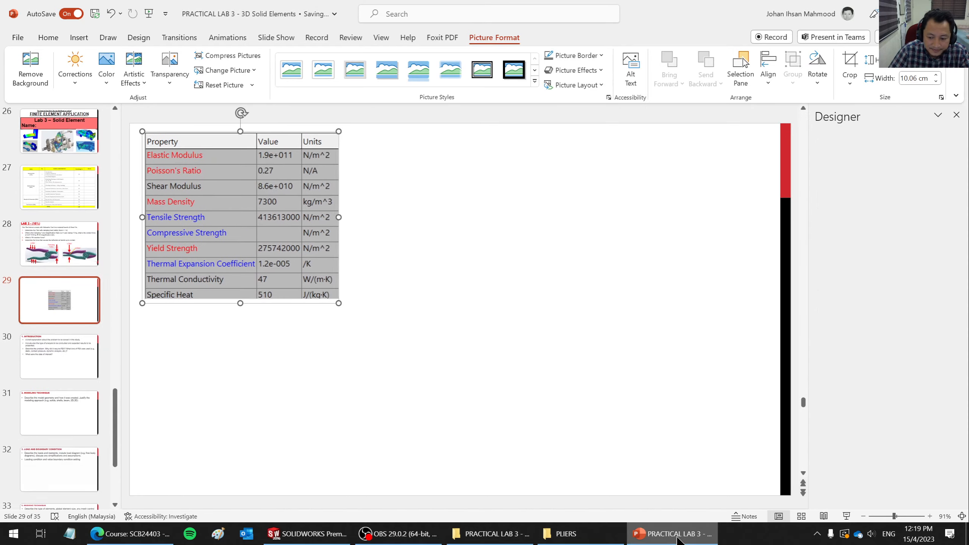
Return to SOLIDWORKS, apply Malleable Cast Iron to both branches, and widen the study tree to show the full material names
click(669, 534)
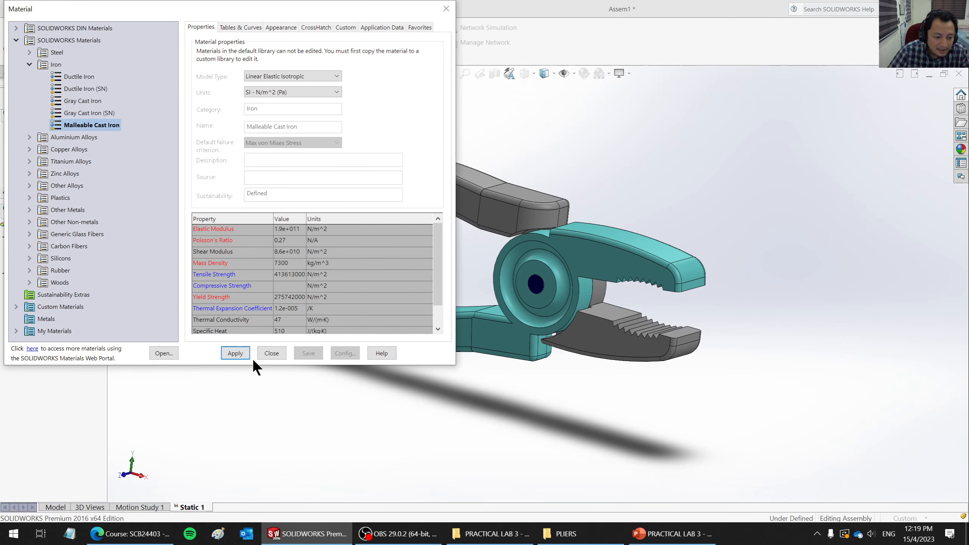
click(235, 353)
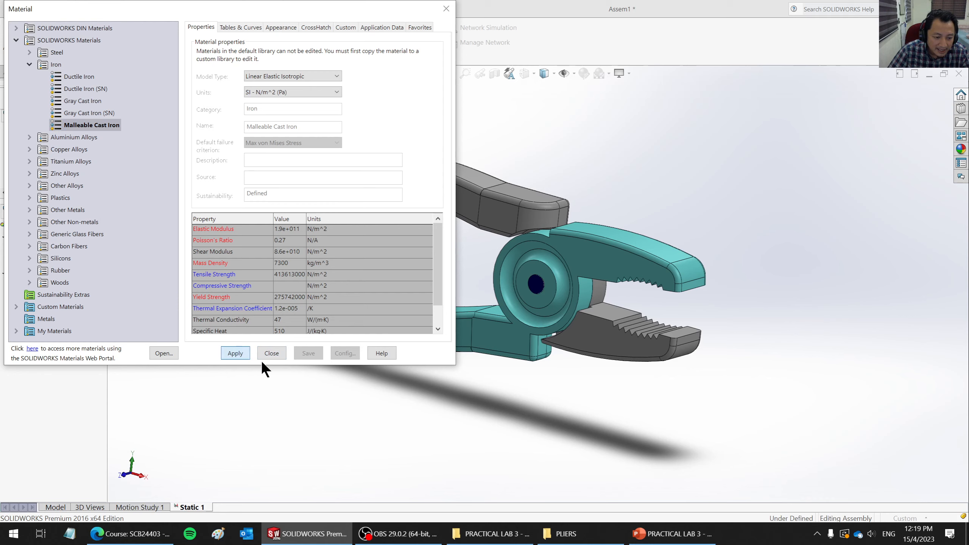
click(269, 355)
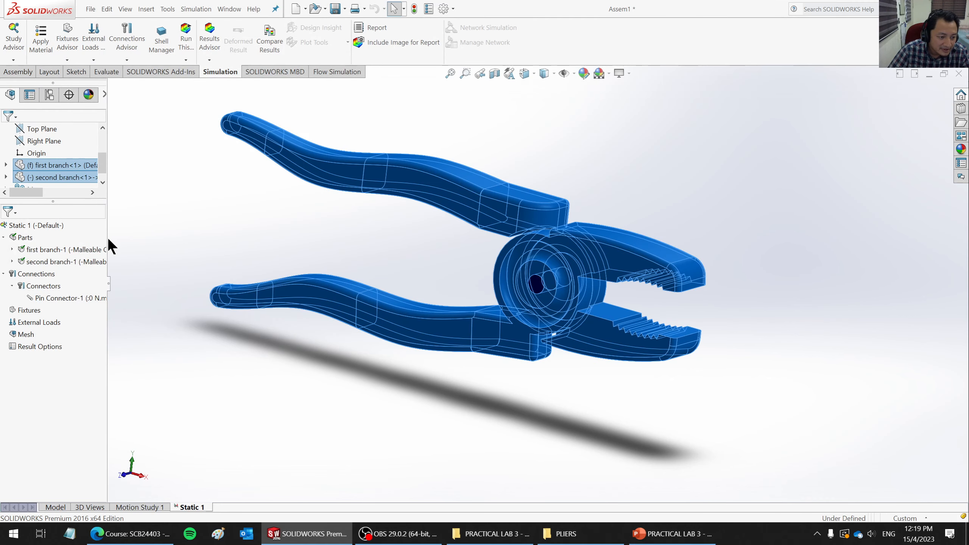
drag(107, 237, 157, 234)
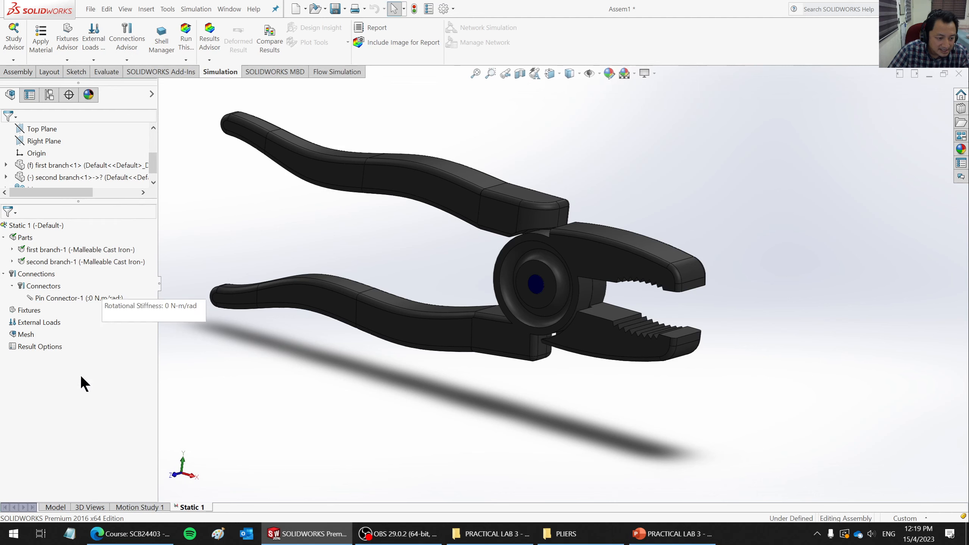
middle_drag(360, 310, 524, 376)
scroll(525, 280, down, 2)
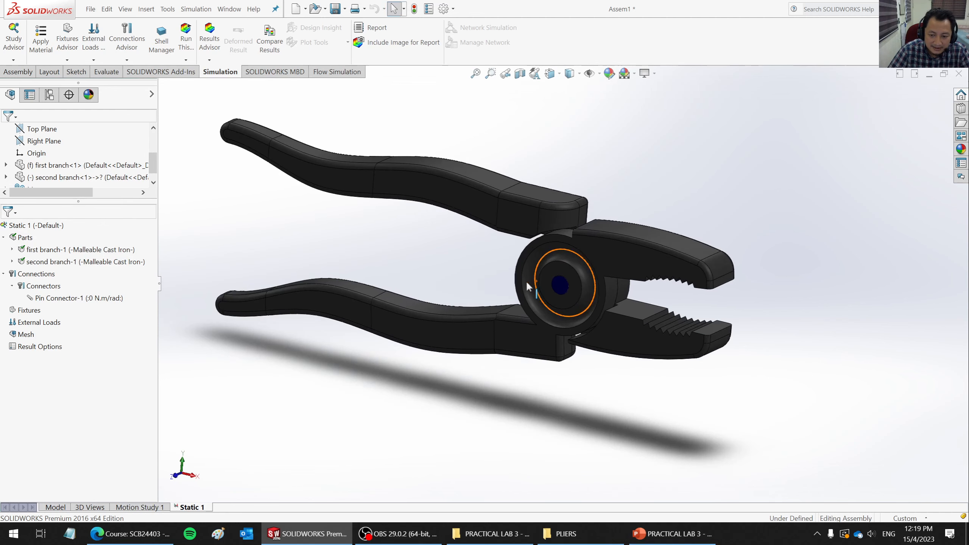
scroll(471, 198, down, 2)
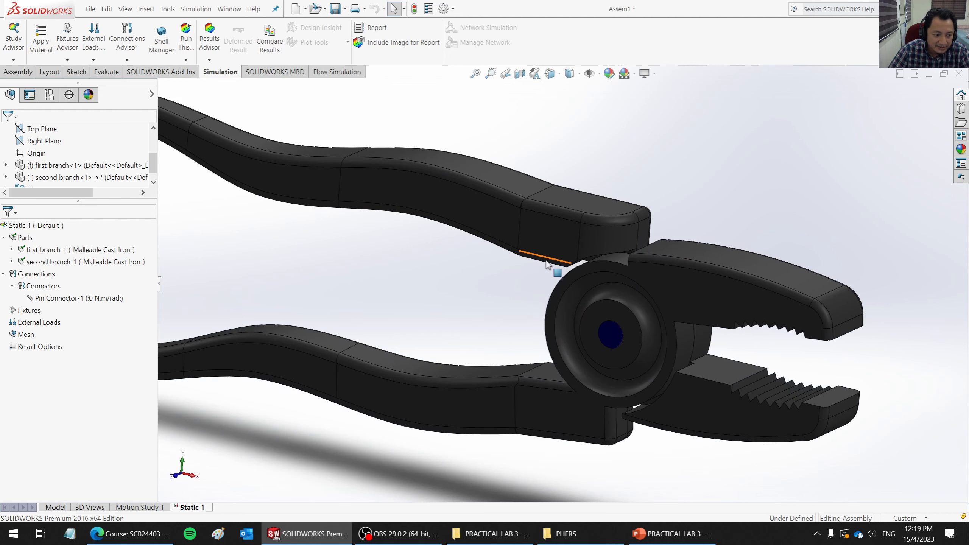
scroll(503, 264, up, 3)
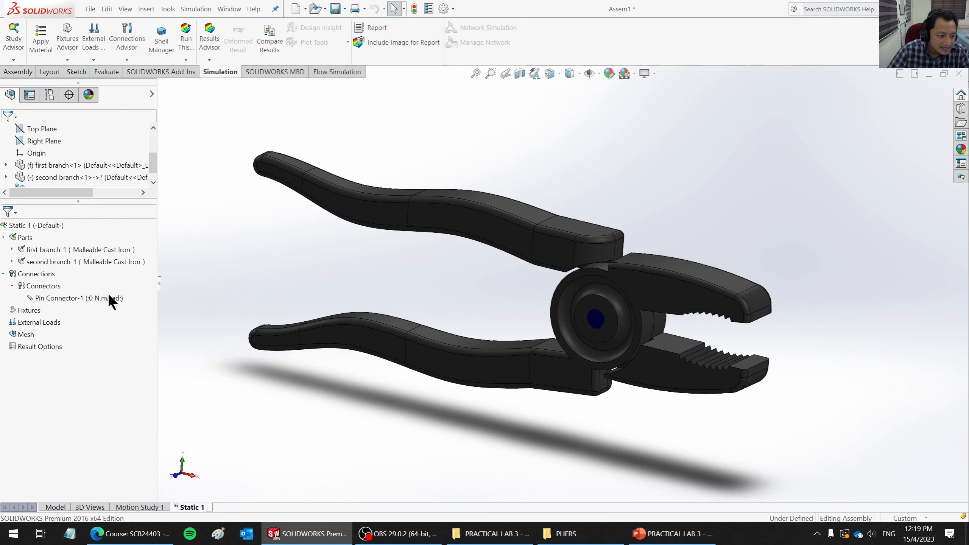
scroll(496, 237, up, 1)
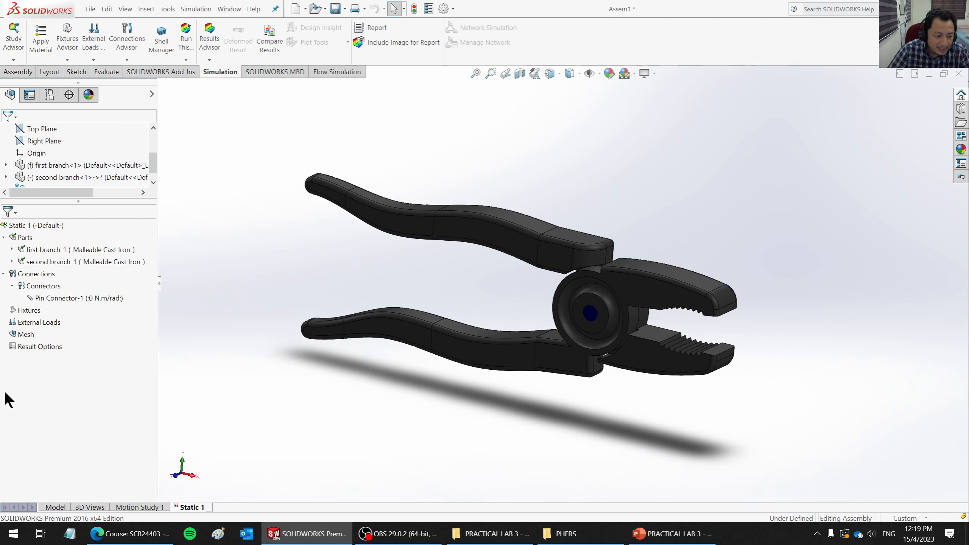
Start a normal Force load on the first branch's outer upper handle face and the second branch's outer lower handle face
right_click(39, 323)
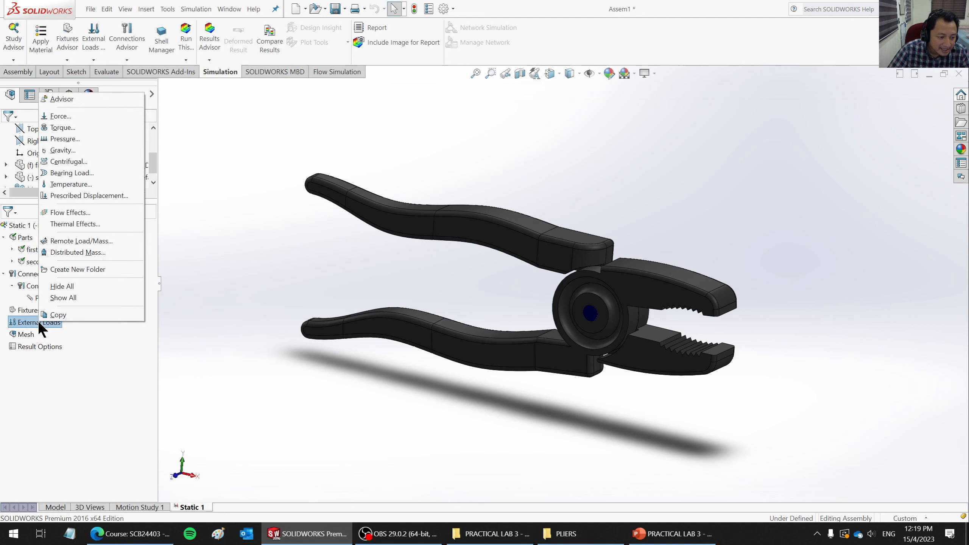
click(57, 116)
middle_drag(503, 142, 484, 178)
scroll(483, 179, down, 1)
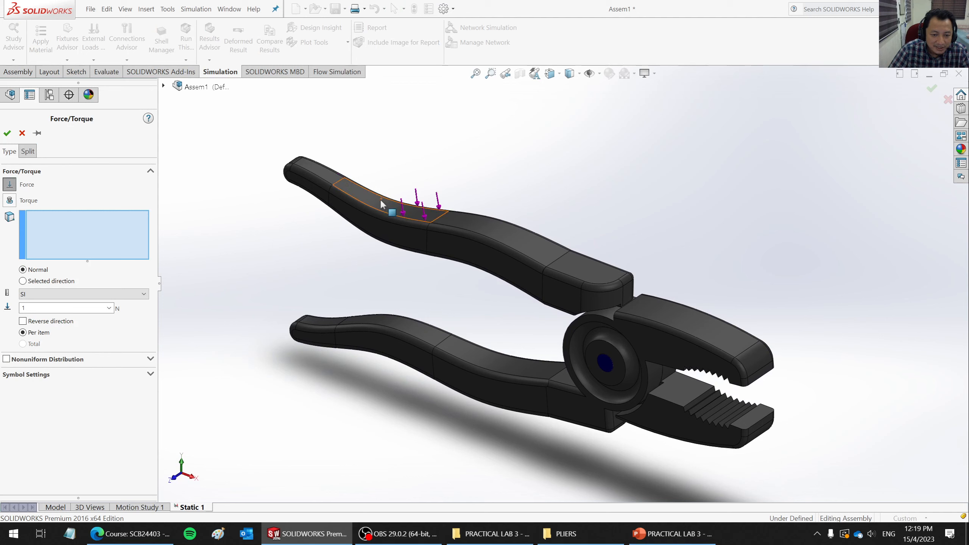
click(380, 198)
mouse_move(417, 440)
middle_down()
mouse_move(428, 434)
mouse_move(460, 264)
middle_up()
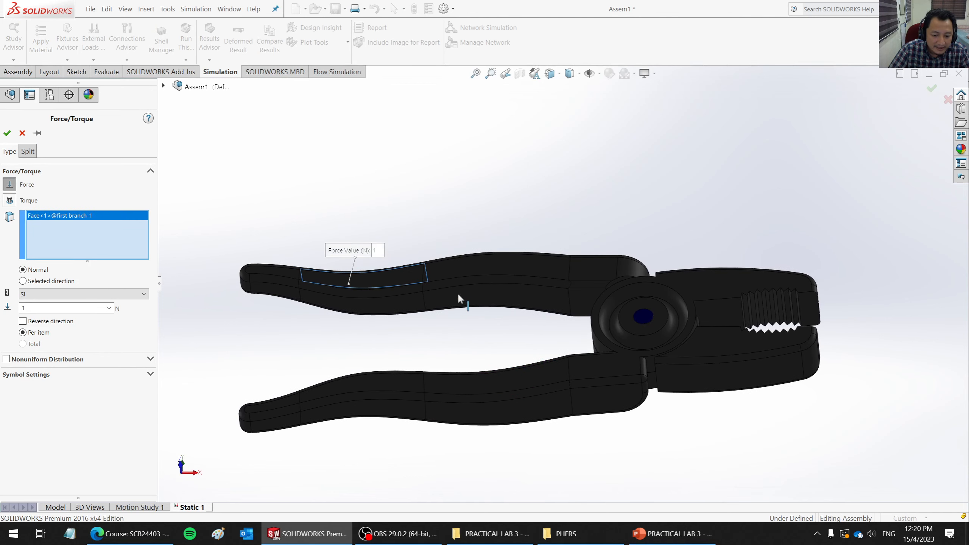
click(385, 419)
middle_drag(520, 270, 460, 178)
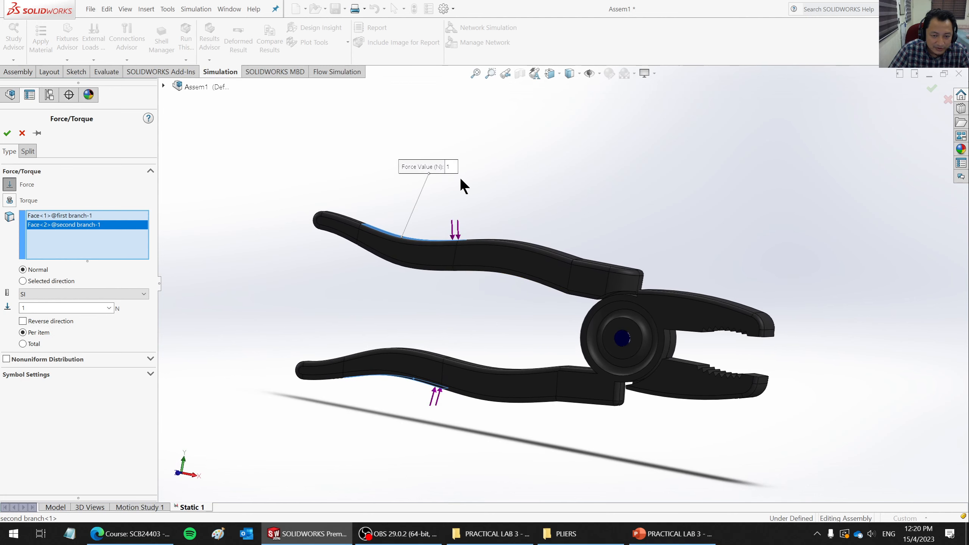
Set the handle force to 1000 N per item and accept the load
double_click(37, 307)
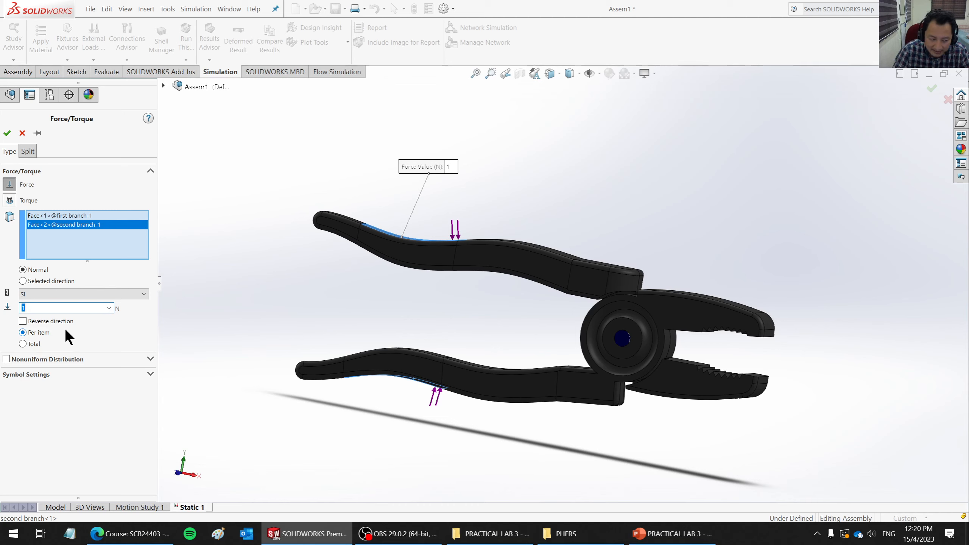
text(1000)
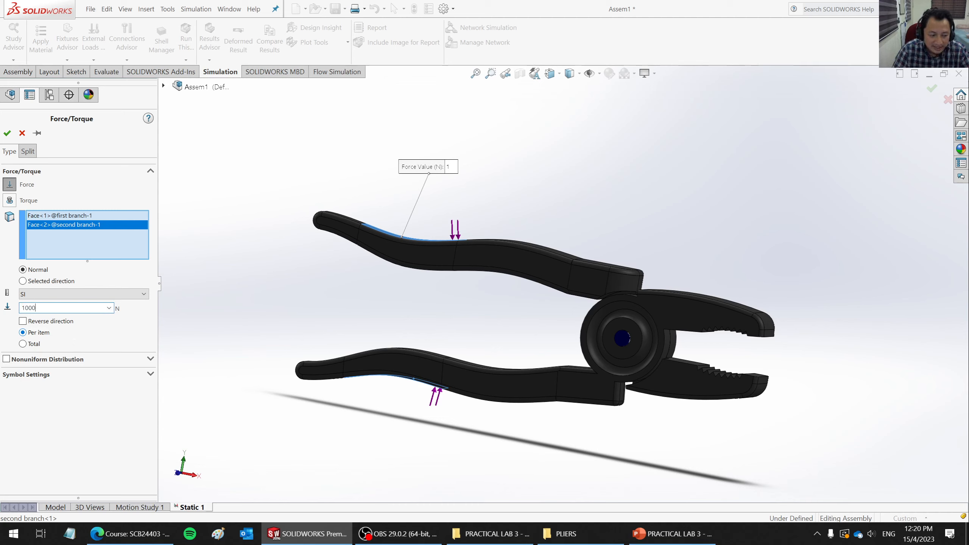
middle_drag(536, 302, 532, 347)
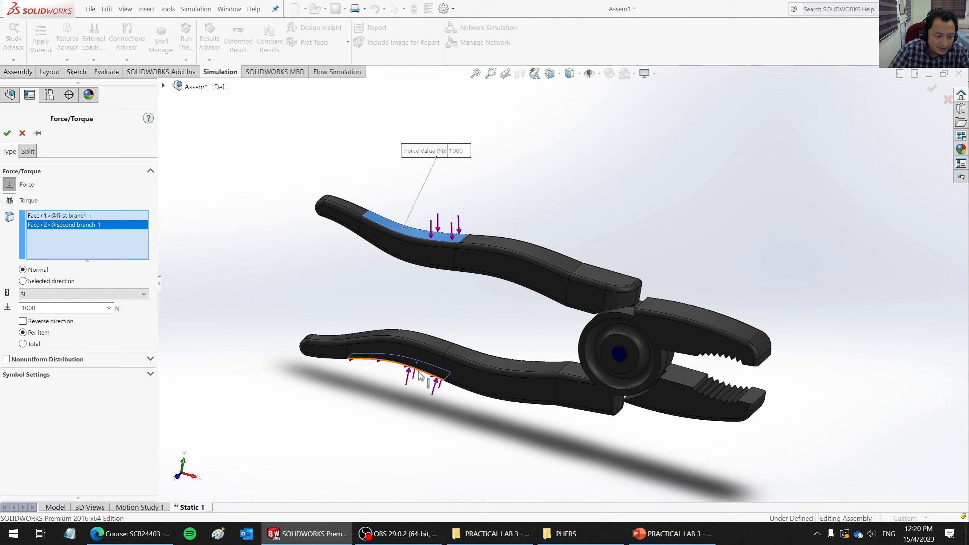
click(22, 344)
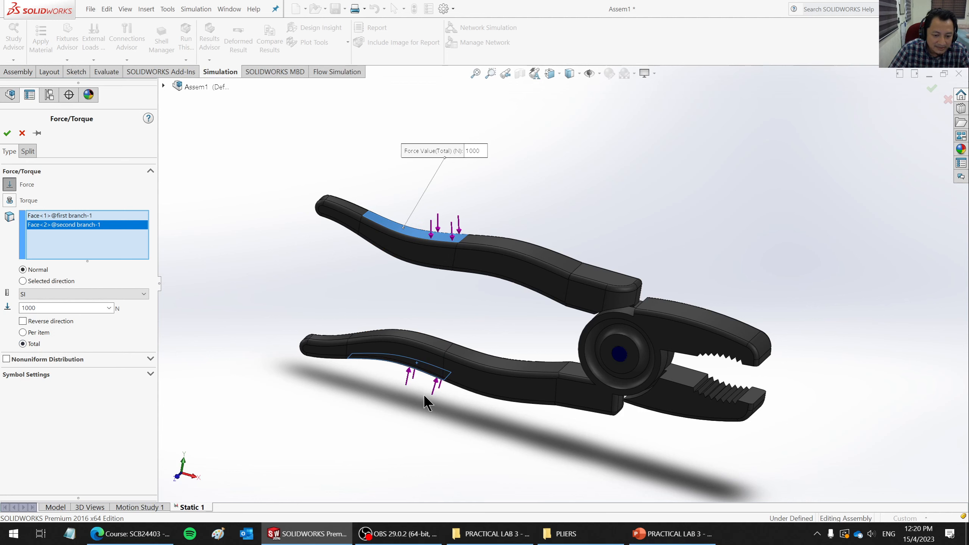
click(22, 332)
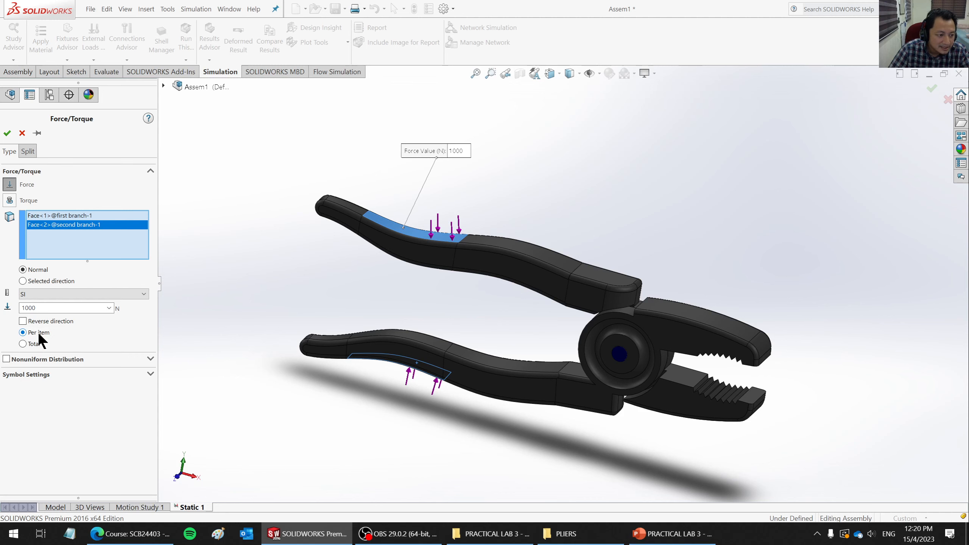
click(7, 132)
Inspect the force arrows on both handles and the toothed jaws of the pliers from several angles
mouse_move(588, 289)
middle_down()
mouse_move(589, 192)
mouse_move(582, 267)
mouse_move(593, 276)
middle_up()
scroll(748, 355, down, 2)
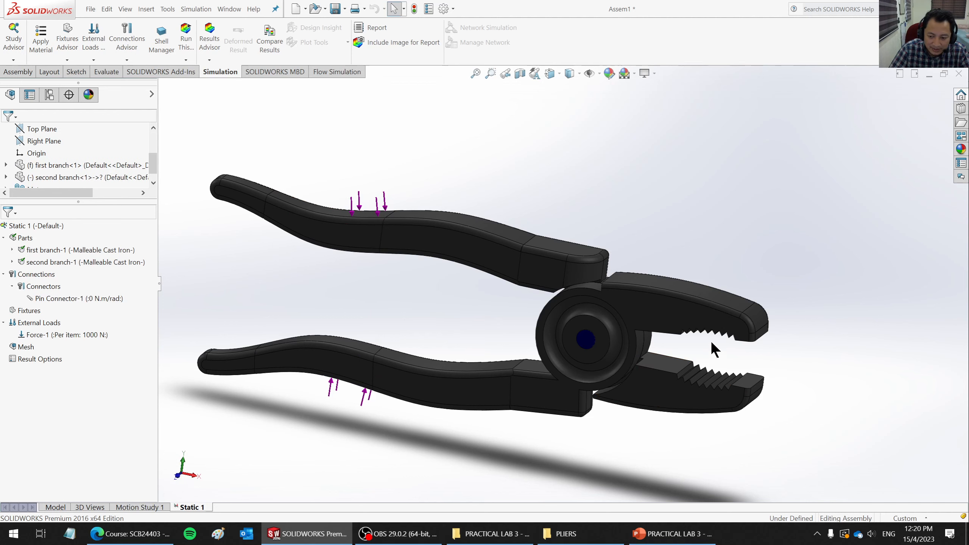
scroll(609, 252, up, 3)
mouse_move(609, 252)
middle_down()
mouse_move(662, 243)
mouse_move(593, 244)
middle_up()
drag(385, 246, 395, 226)
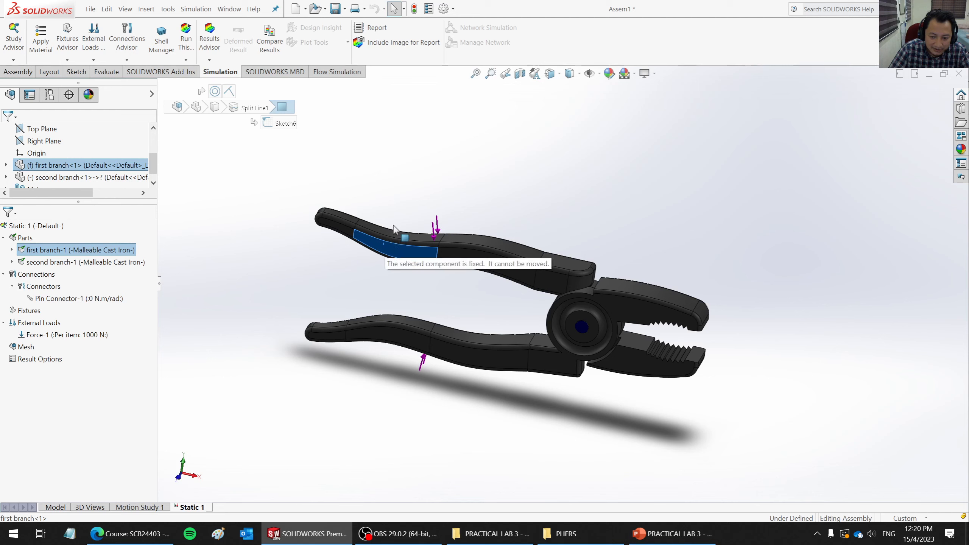
click(579, 208)
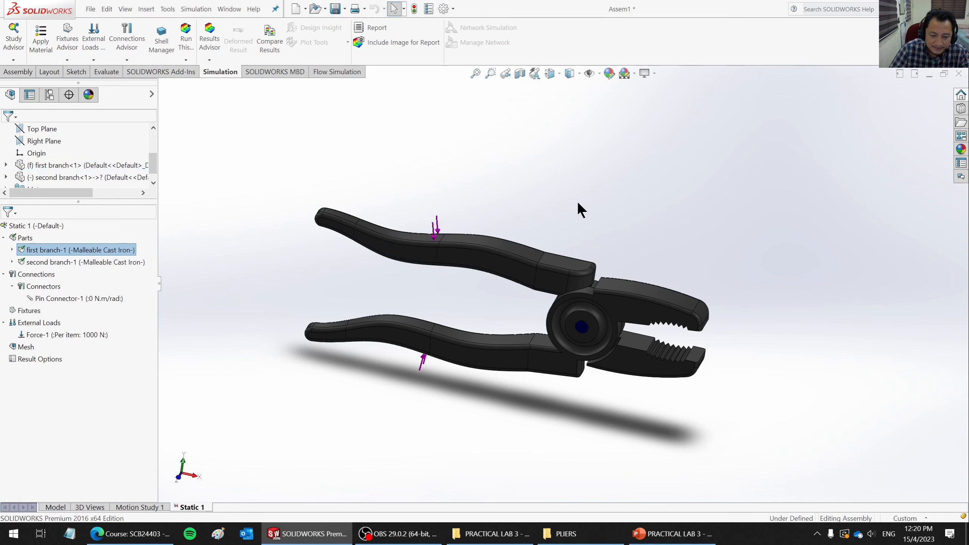
middle_drag(580, 208, 537, 259)
scroll(755, 323, down, 2)
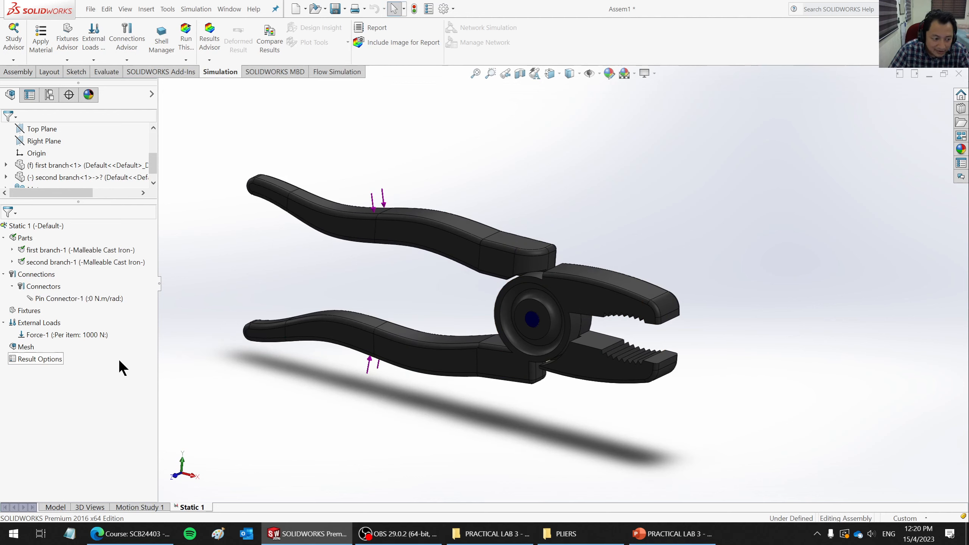
Apply a Fixed Geometry fixture to the flat inner tip faces of both jaws and move its callout clear of the model
right_click(32, 312)
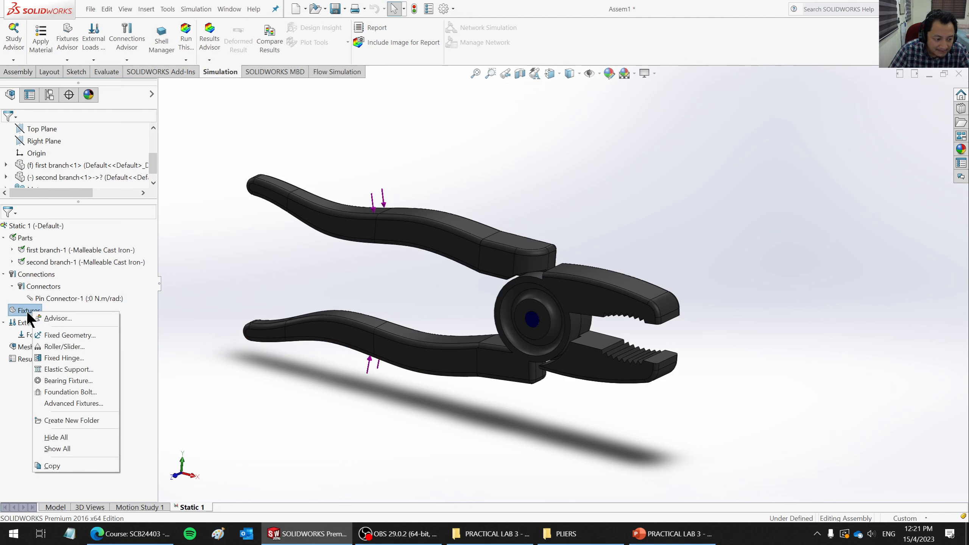
click(62, 335)
scroll(683, 344, up, 3)
click(616, 357)
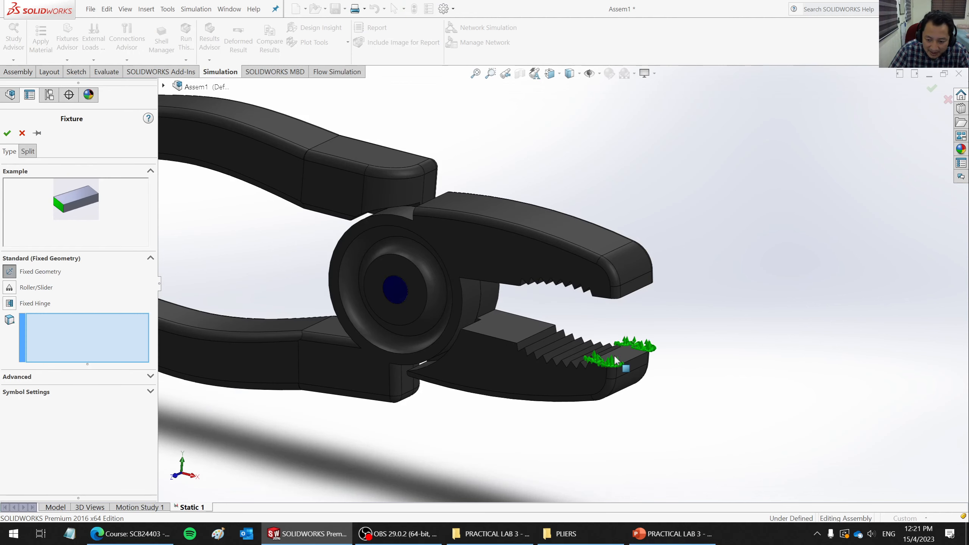
middle_drag(688, 347, 623, 218)
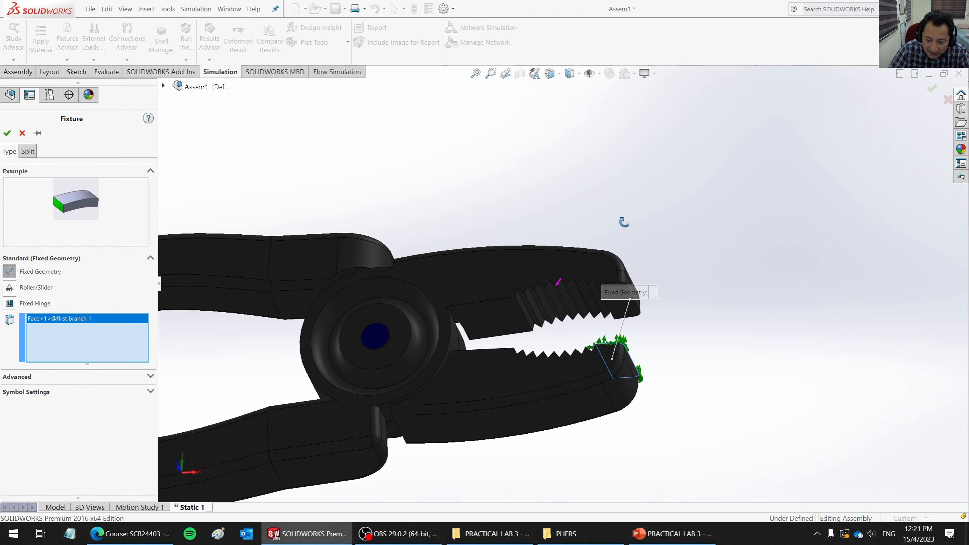
click(649, 299)
scroll(678, 262, down, 3)
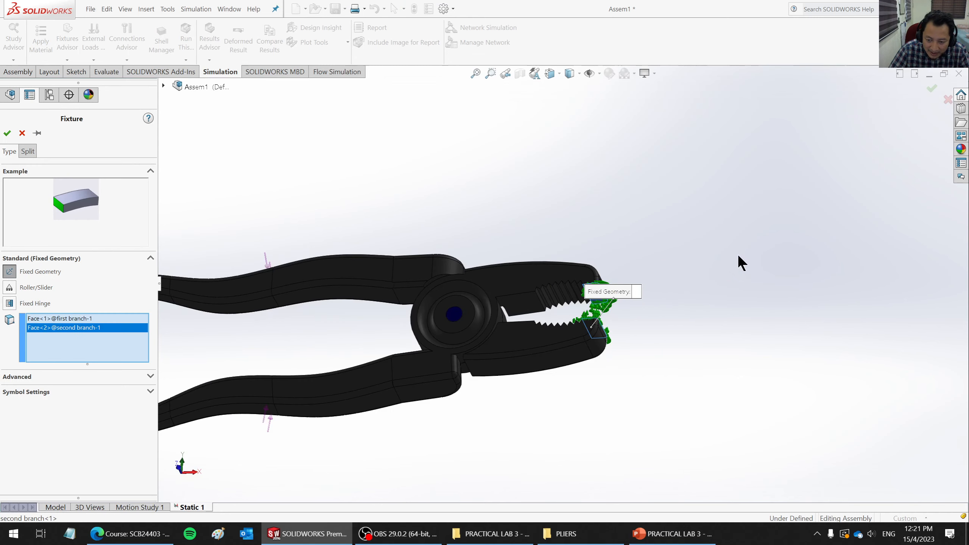
middle_drag(678, 262, 642, 379)
drag(606, 372, 730, 372)
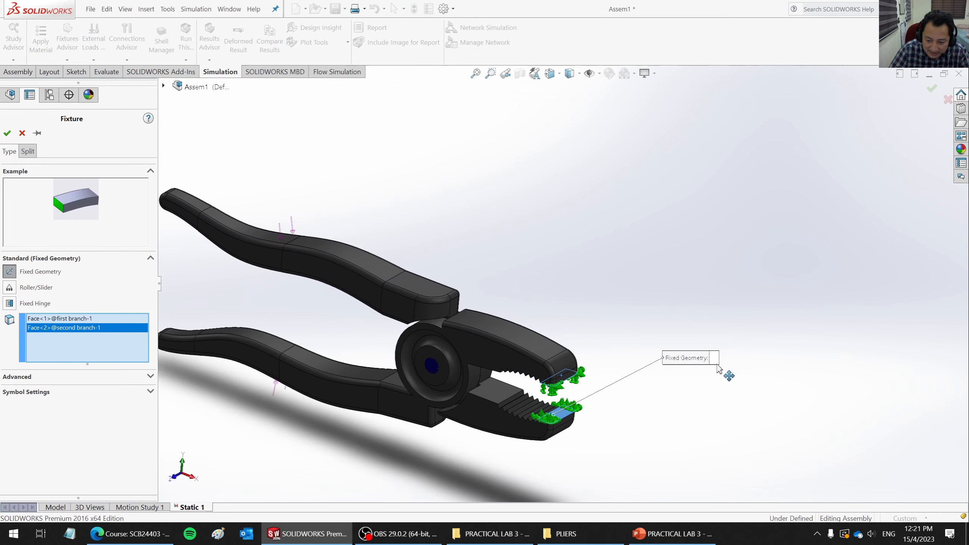
scroll(555, 407, up, 4)
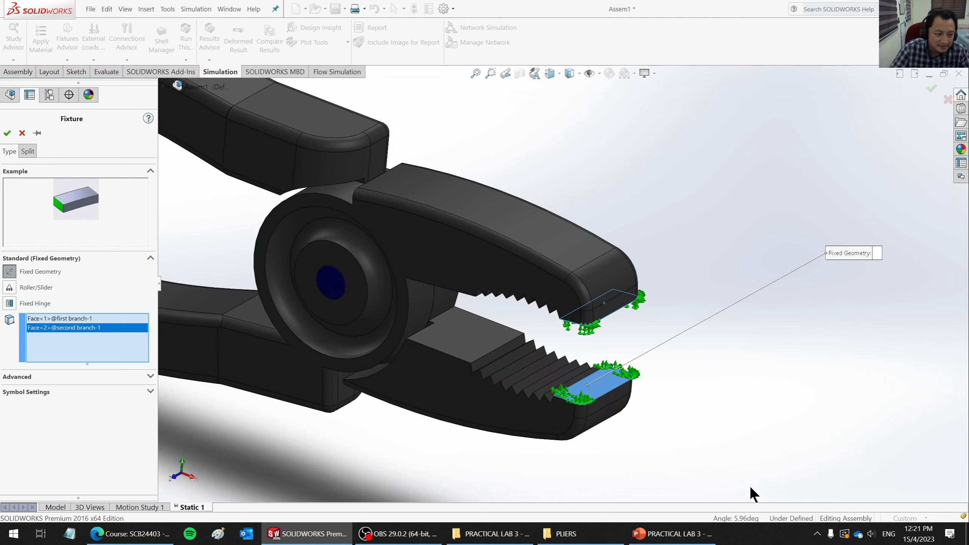
click(8, 133)
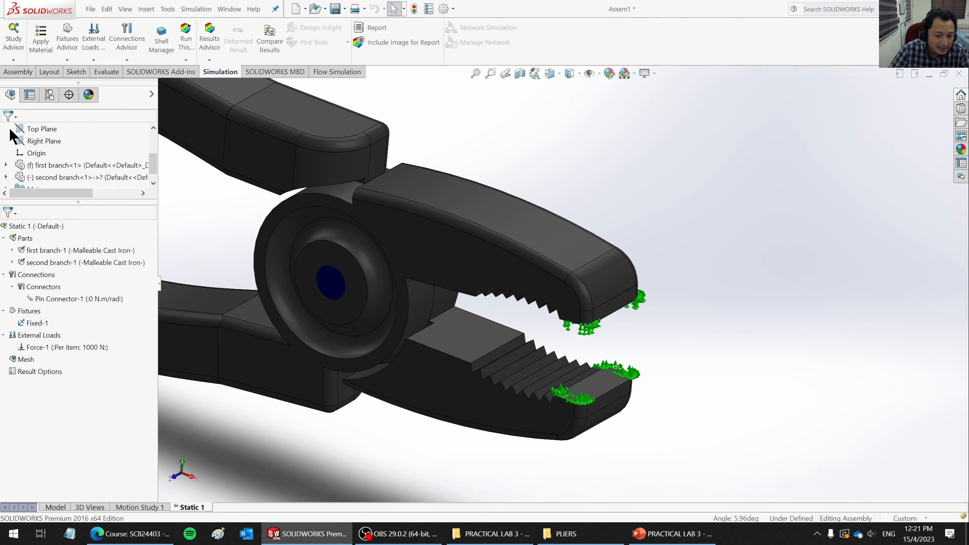
Create the solid mesh of the pliers assembly with the default mesh density
scroll(588, 268, down, 5)
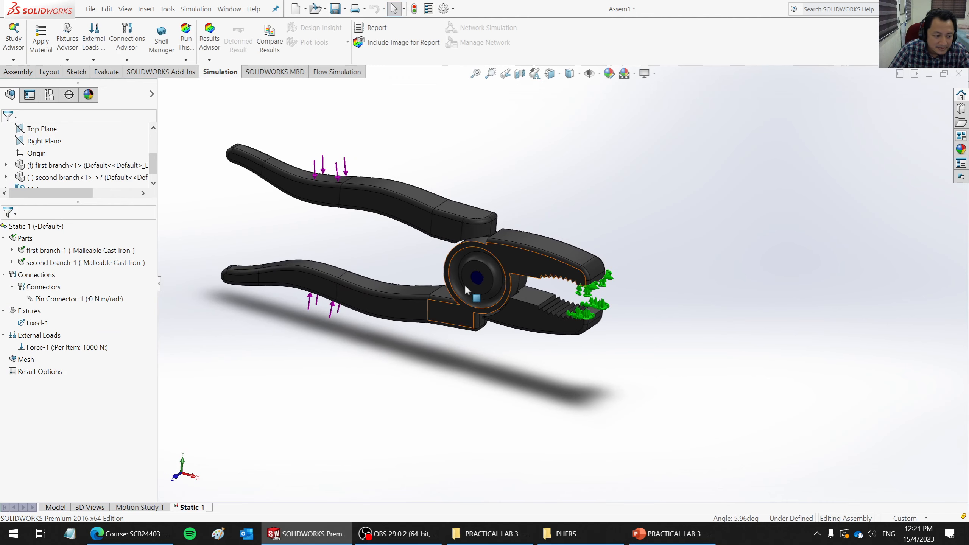
scroll(274, 149, up, 2)
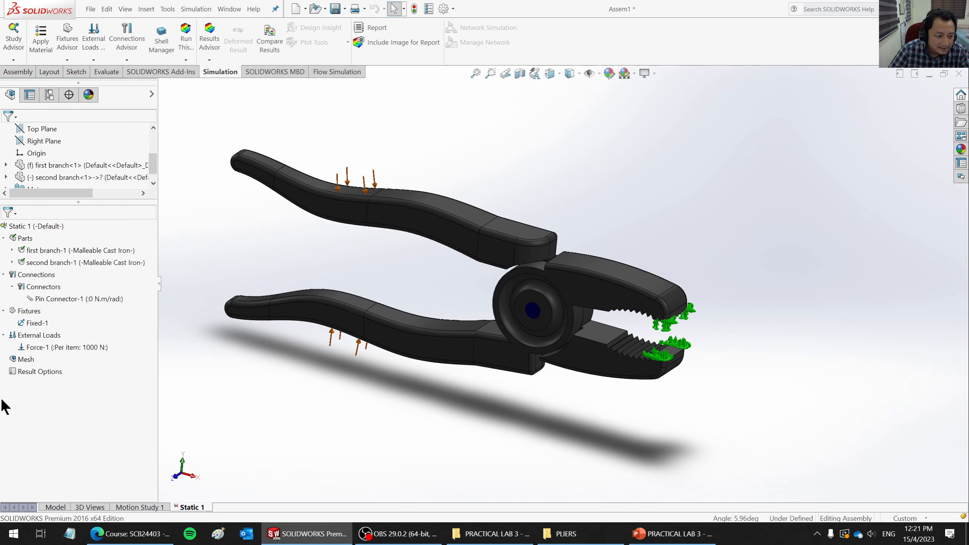
right_click(19, 360)
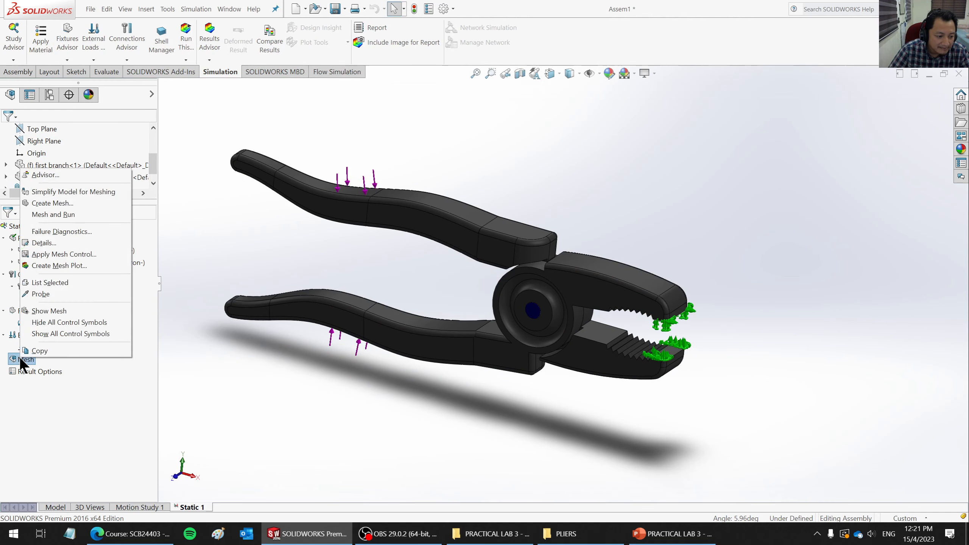
click(53, 203)
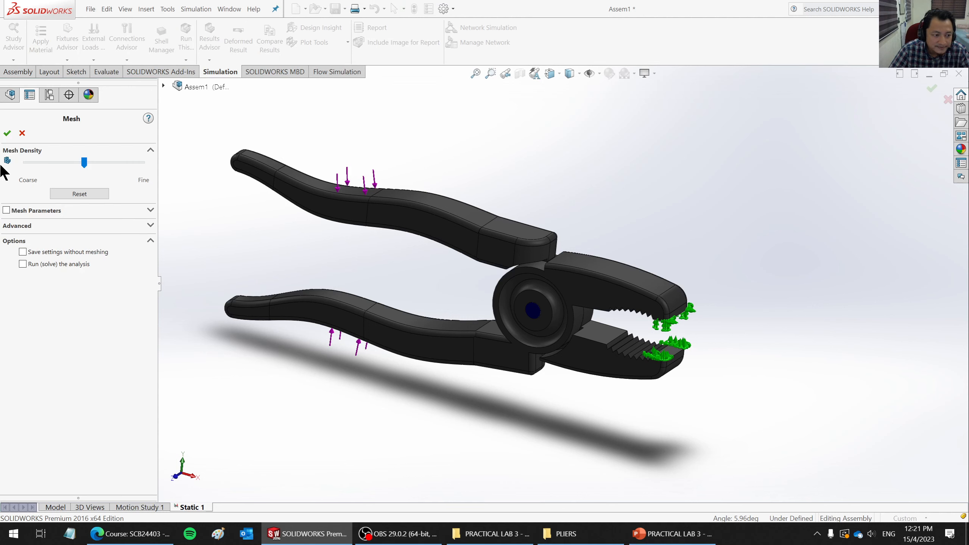
click(7, 132)
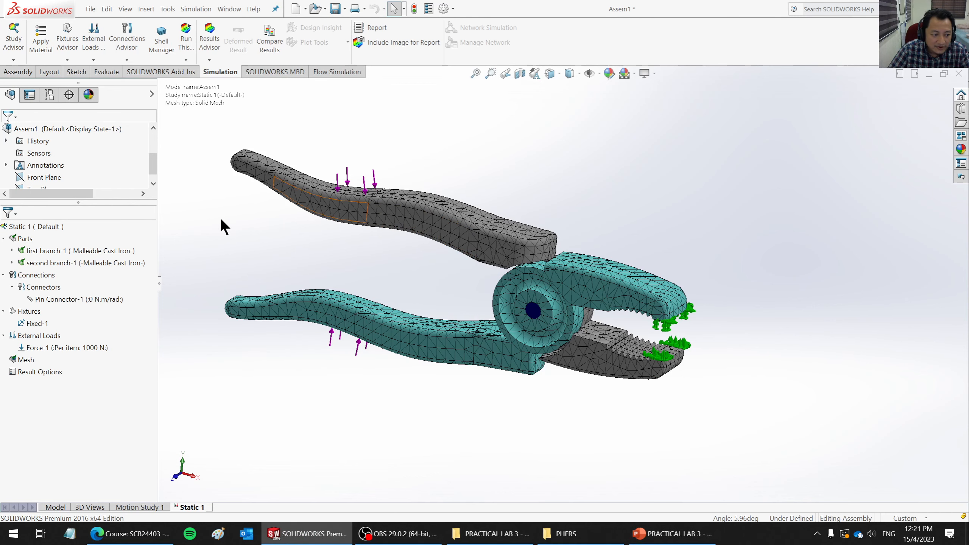
Review the full mesh details, including element size, node and element totals and aspect ratio, and close the list
right_click(22, 360)
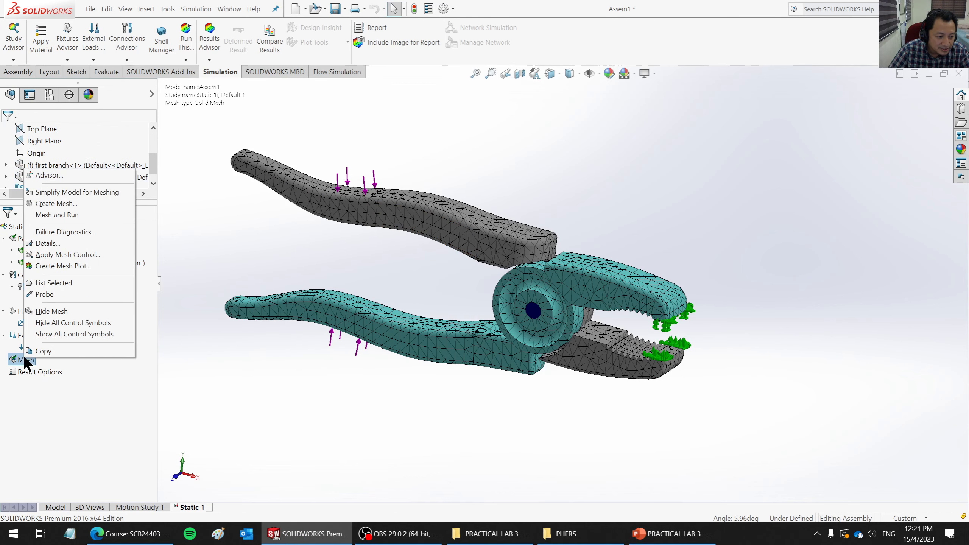
click(54, 242)
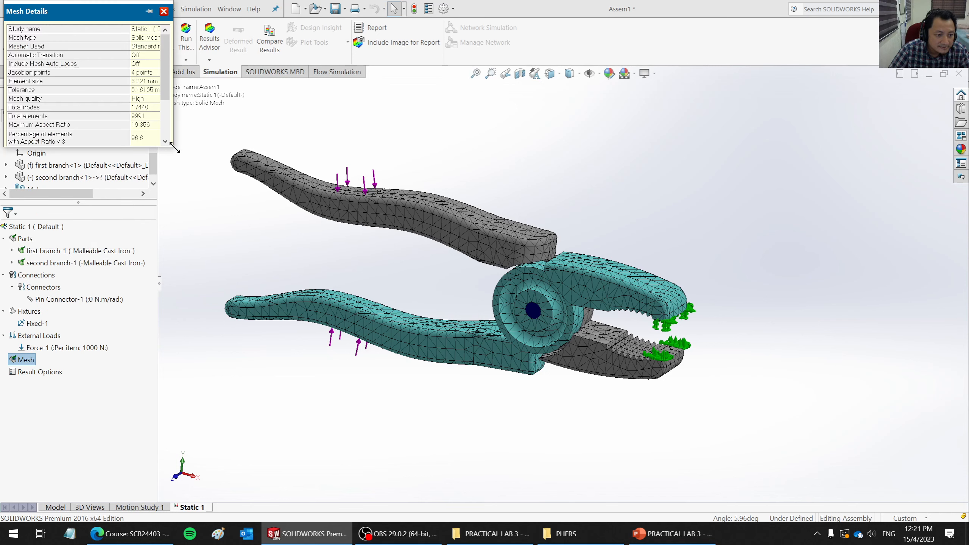
drag(175, 147, 220, 222)
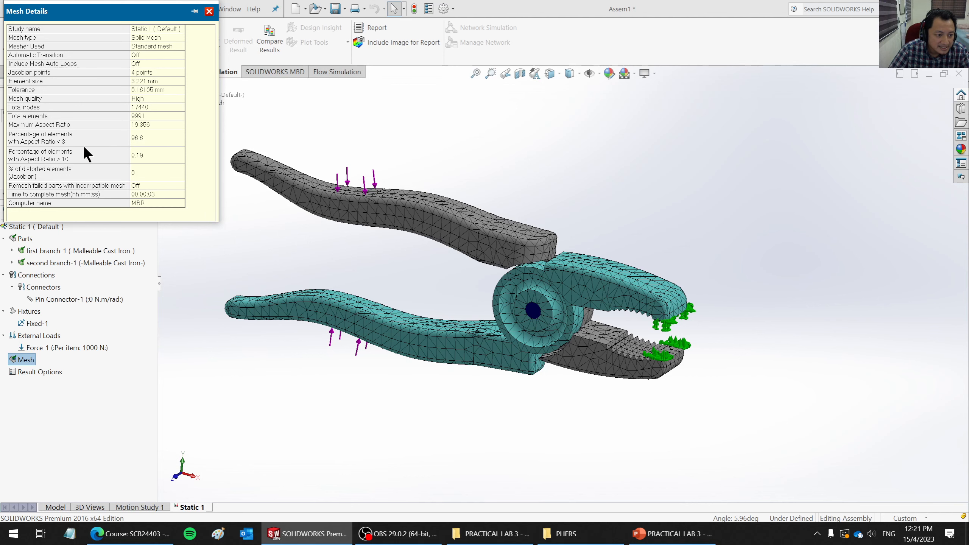
click(207, 13)
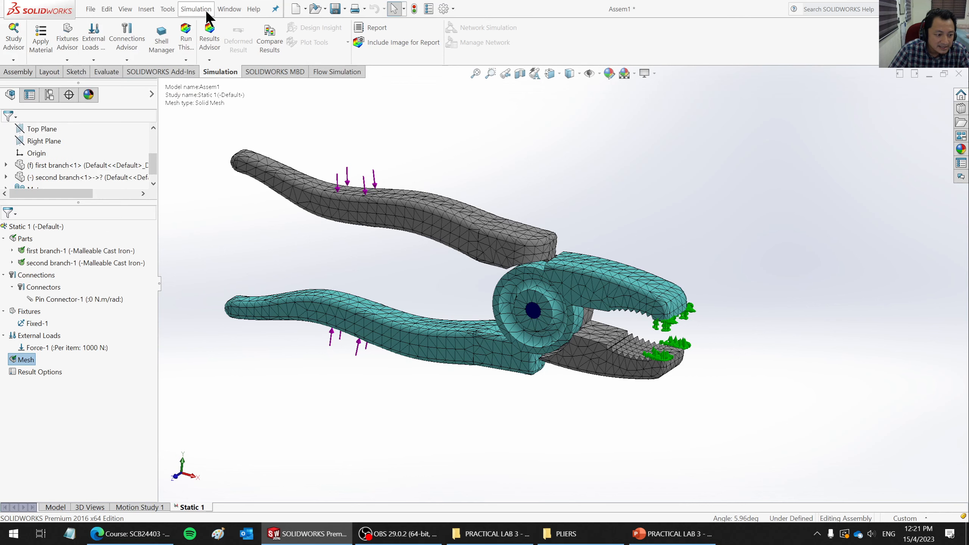
Create a mesh quality plot of the aspect ratio
right_click(26, 355)
click(77, 263)
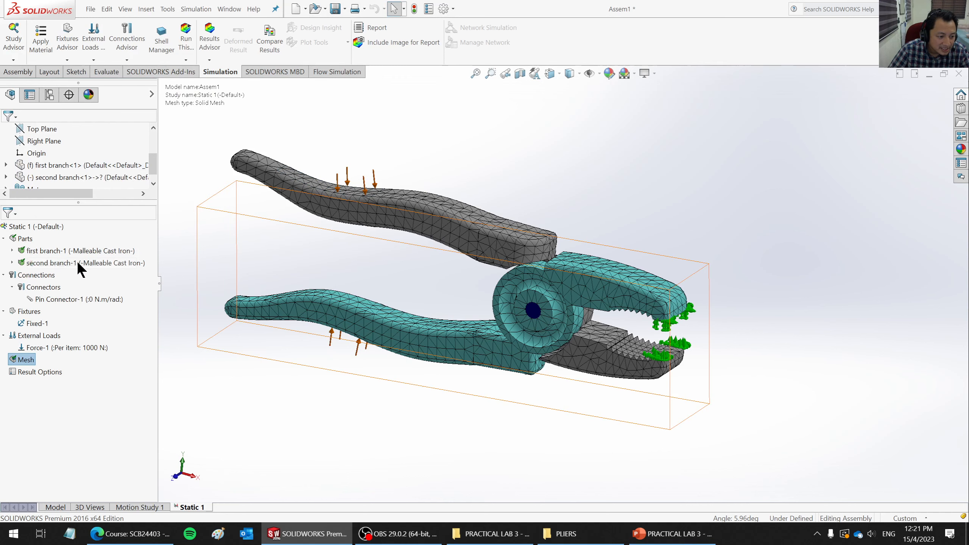
click(33, 194)
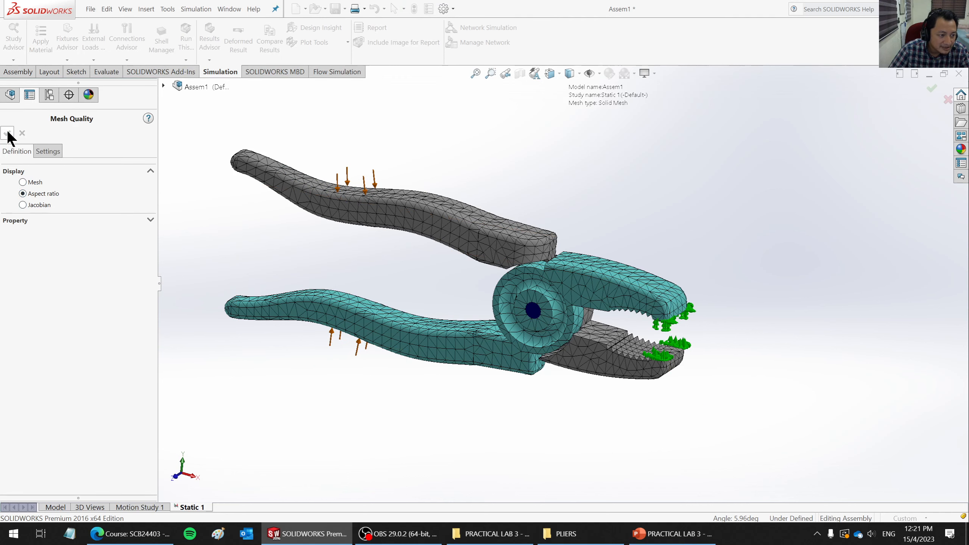
click(7, 133)
Examine the aspect ratio plot over the whole pliers, focusing on the coloured elements around the pivot
scroll(748, 291, down, 1)
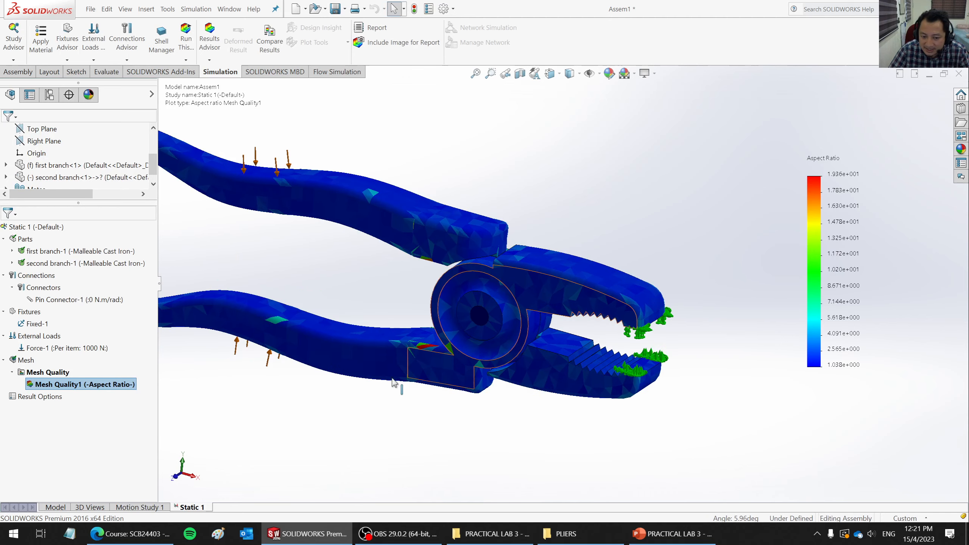
scroll(397, 374, down, 2)
middle_drag(462, 335, 490, 466)
key(f)
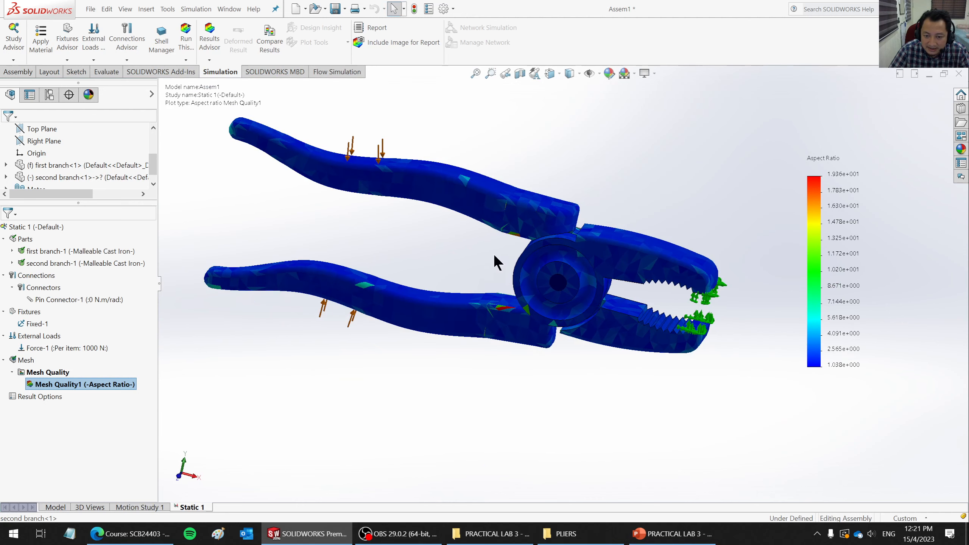
scroll(488, 290, up, 6)
key(f)
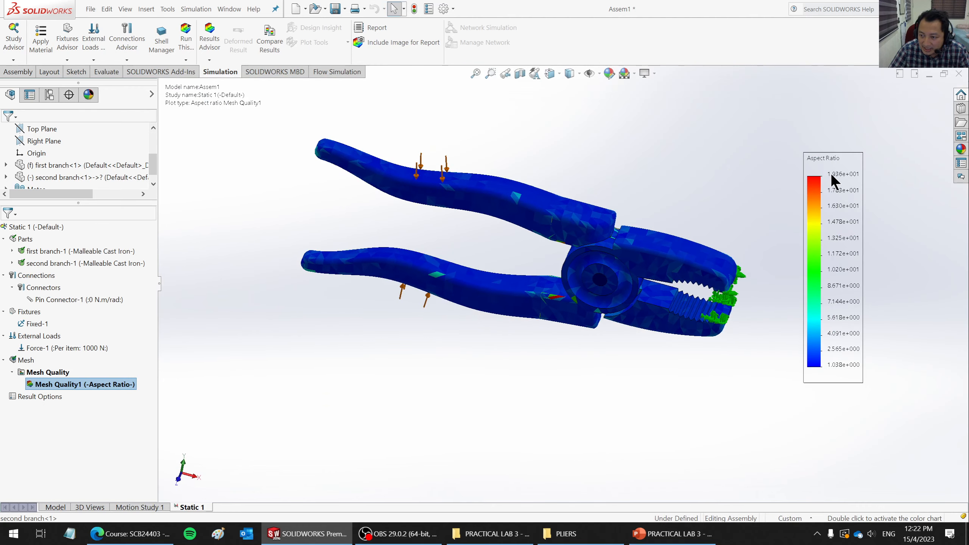
scroll(589, 260, up, 5)
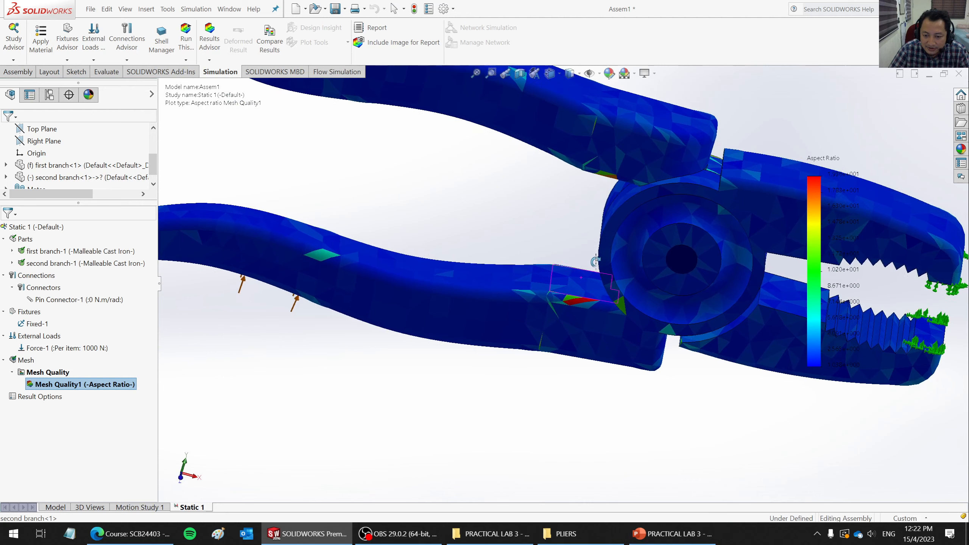
middle_drag(595, 262, 591, 268)
scroll(559, 324, down, 2)
Recreate the mesh of both branches with a slightly adjusted mesh density
right_click(23, 360)
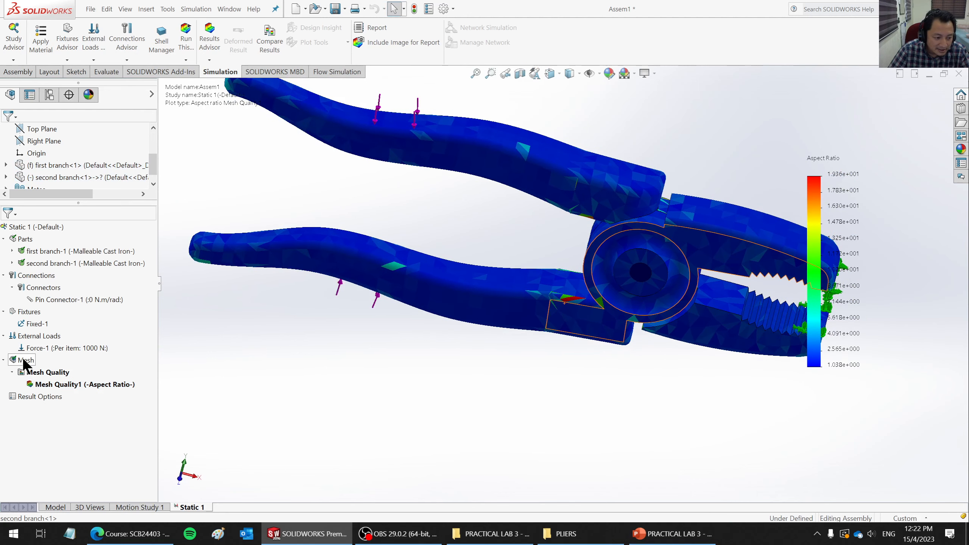
click(38, 203)
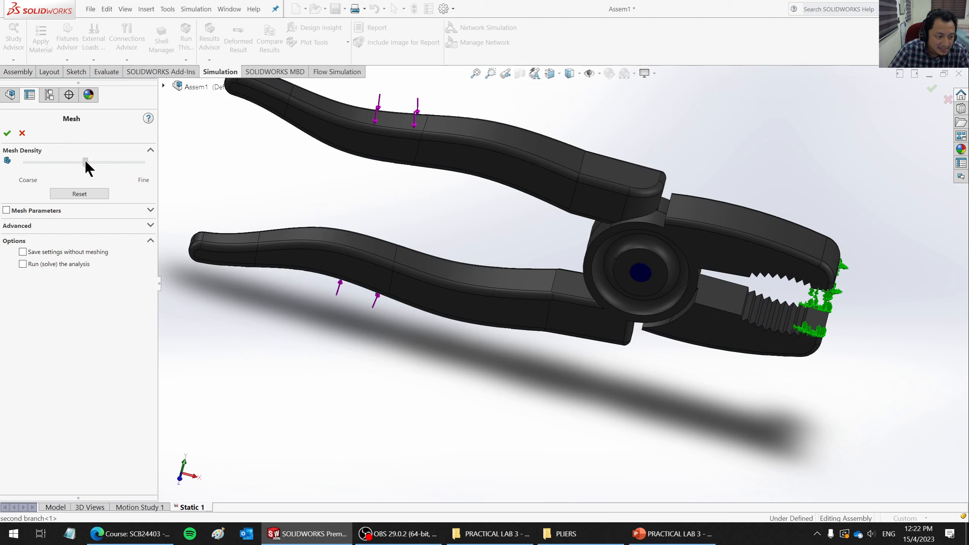
click(6, 133)
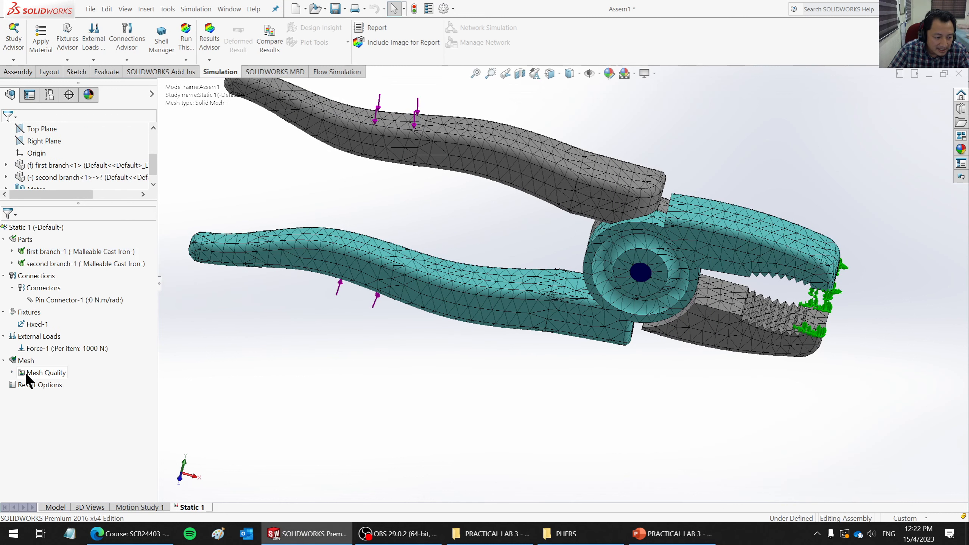
Show the existing aspect ratio plot for the new mesh and examine the elements around the pivot and handles
click(12, 373)
right_click(57, 383)
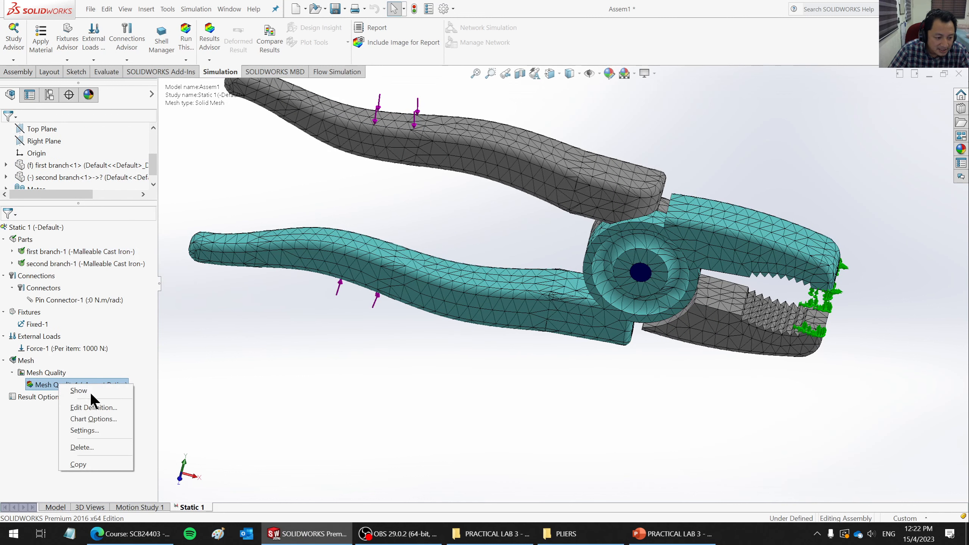
click(89, 393)
scroll(736, 306, up, 3)
scroll(760, 262, down, 3)
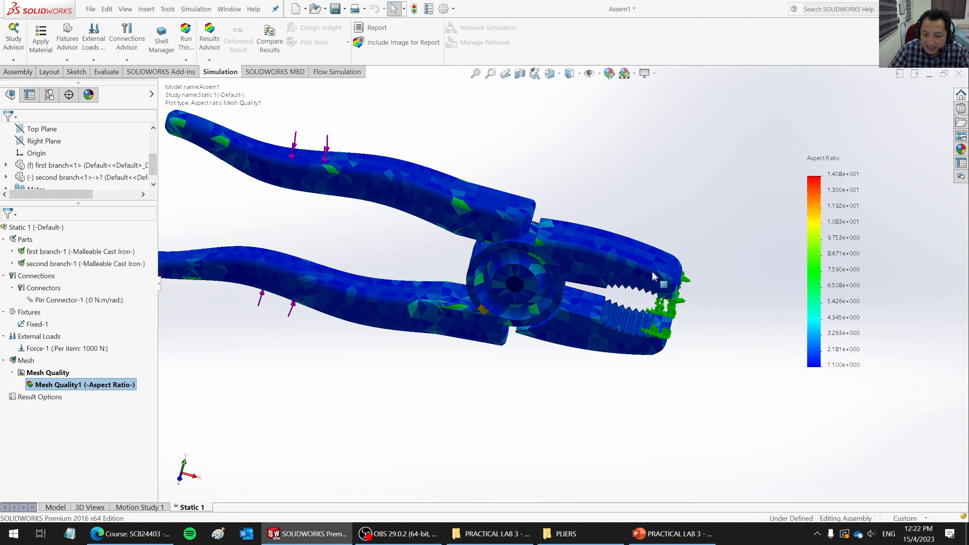
middle_drag(514, 273, 510, 240)
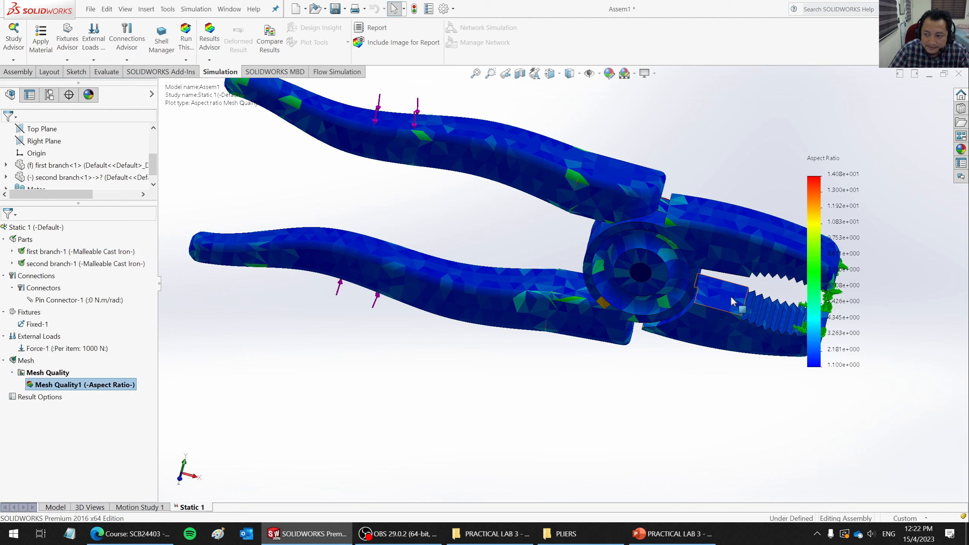